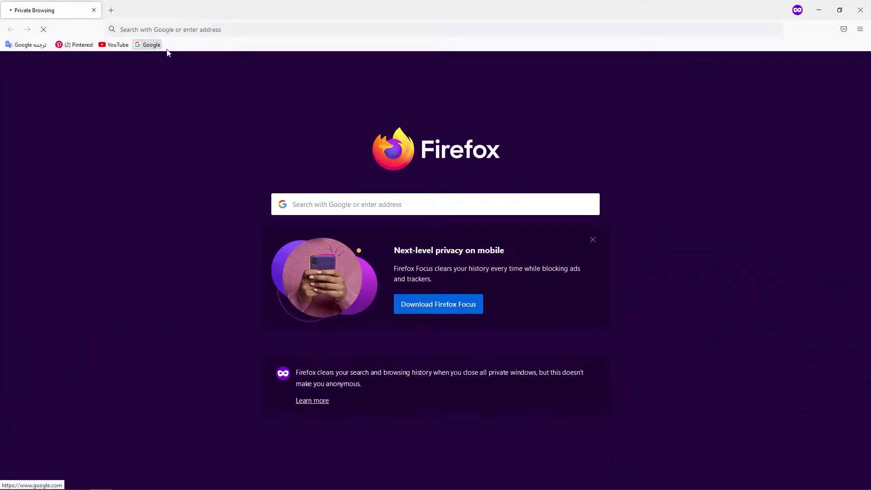
Step: Search Google for 'sofa velvet' to find reference imagery
click(152, 44)
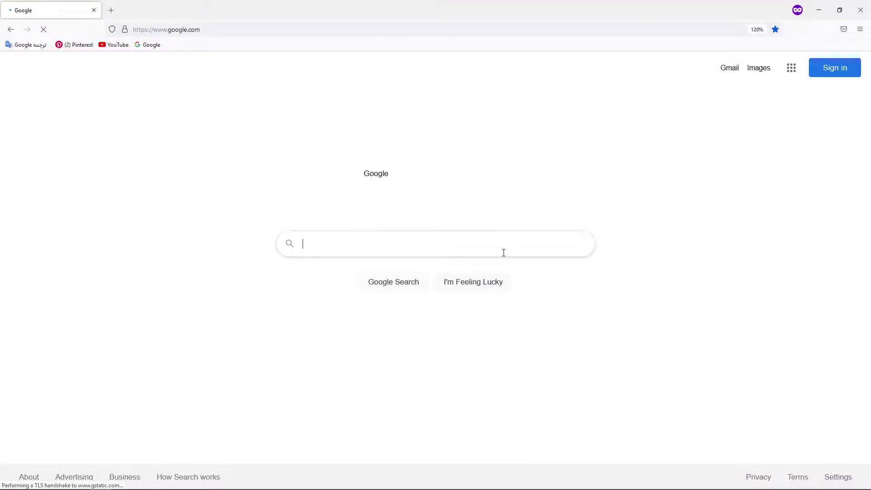
click(503, 251)
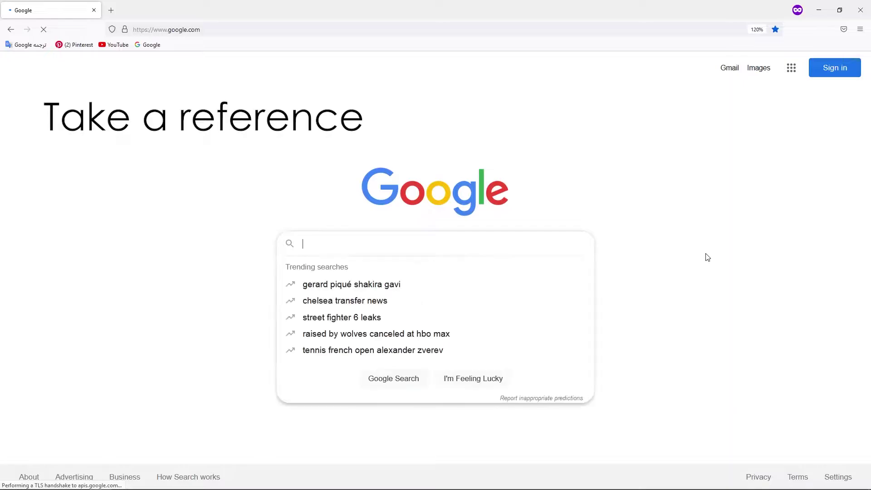
text(sofa vel)
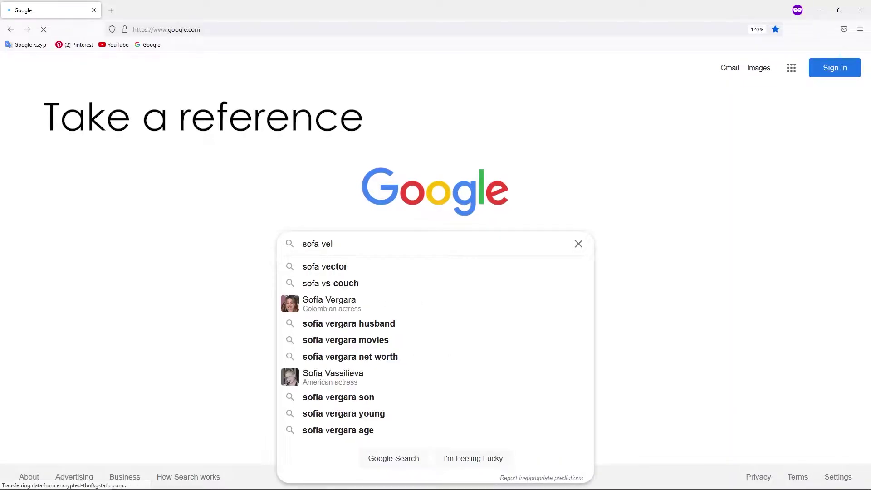
text(vet)
key(Escape)
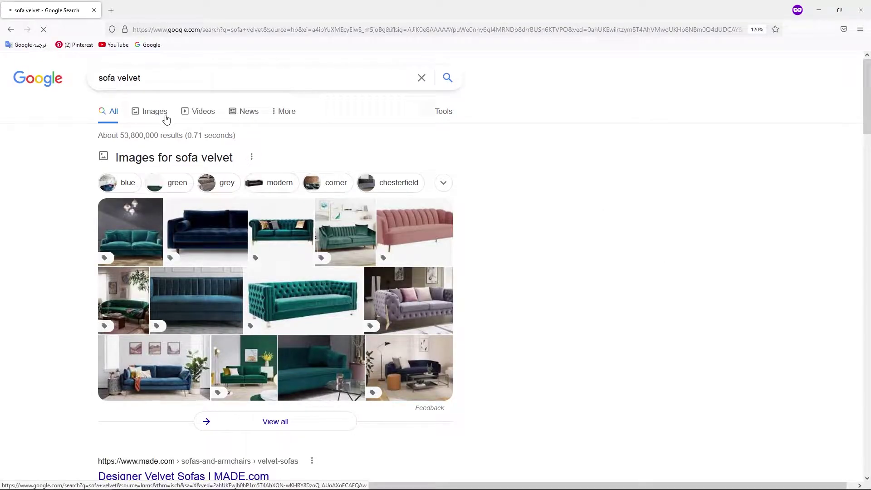
Step: Save the blue velvet sectional photo from Google Images to the Desktop as Reference.jpg
click(166, 117)
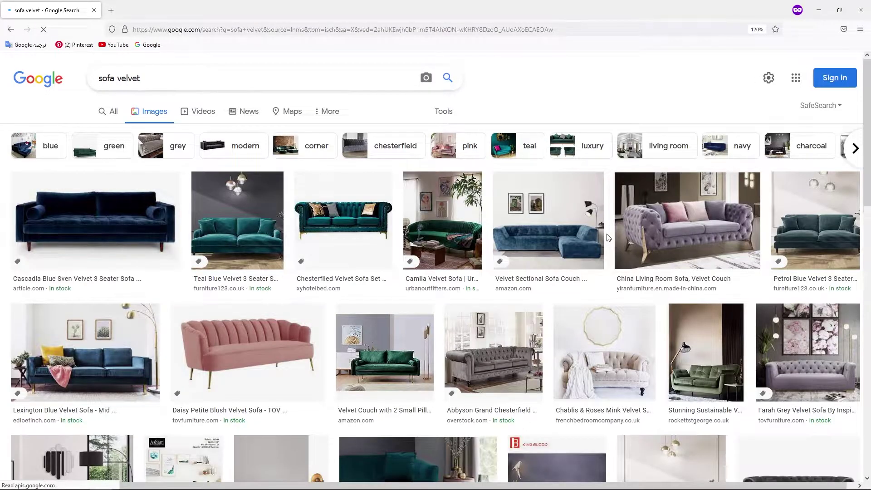
click(524, 242)
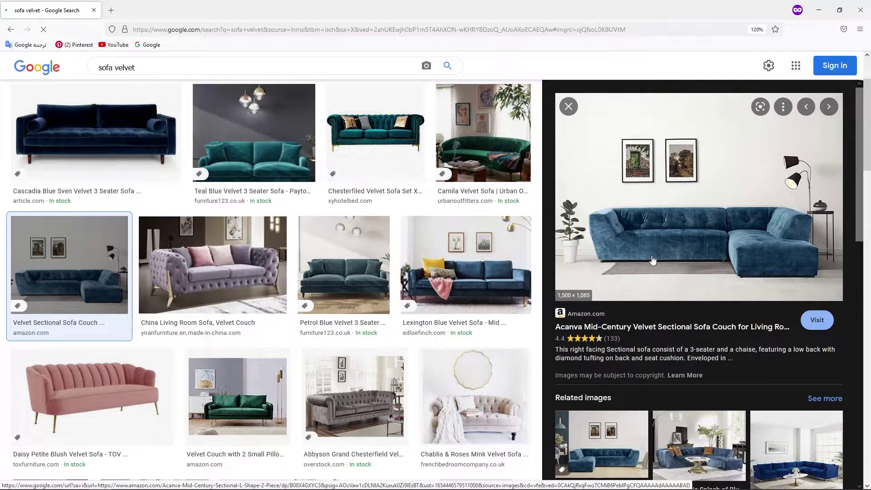
right_click(652, 259)
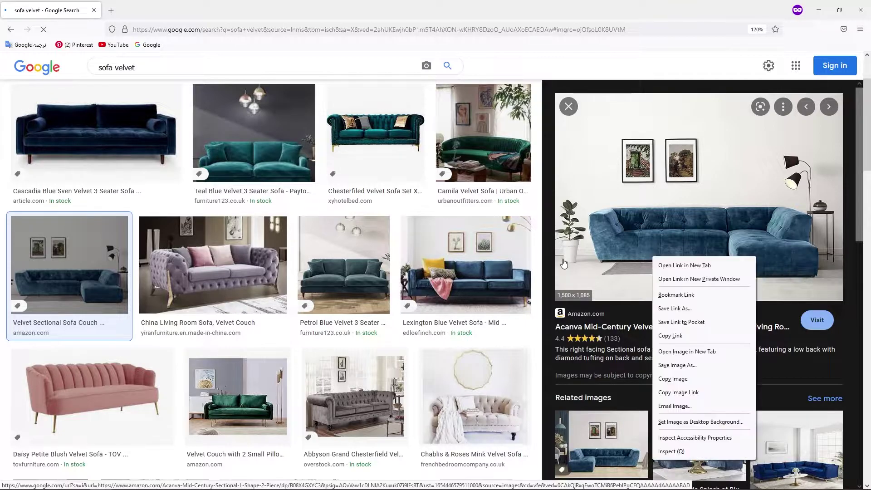
click(683, 366)
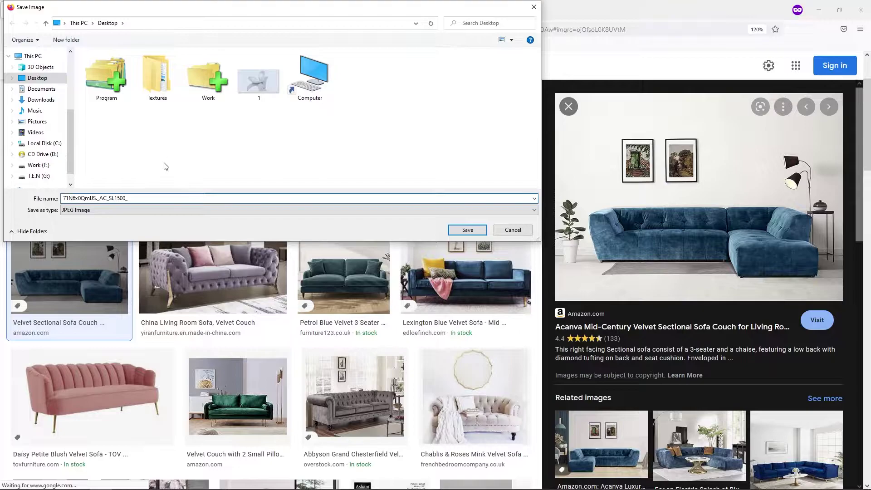
text(Re)
key(BackSpace)
text(eference)
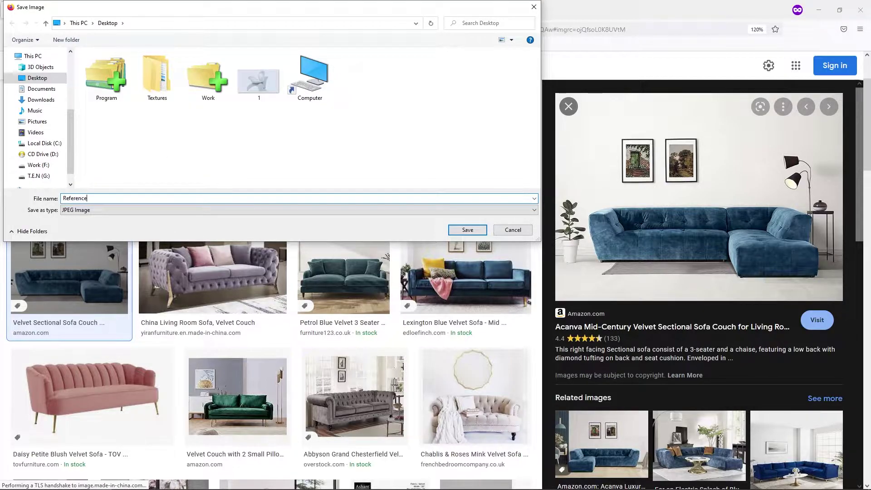
key(Return)
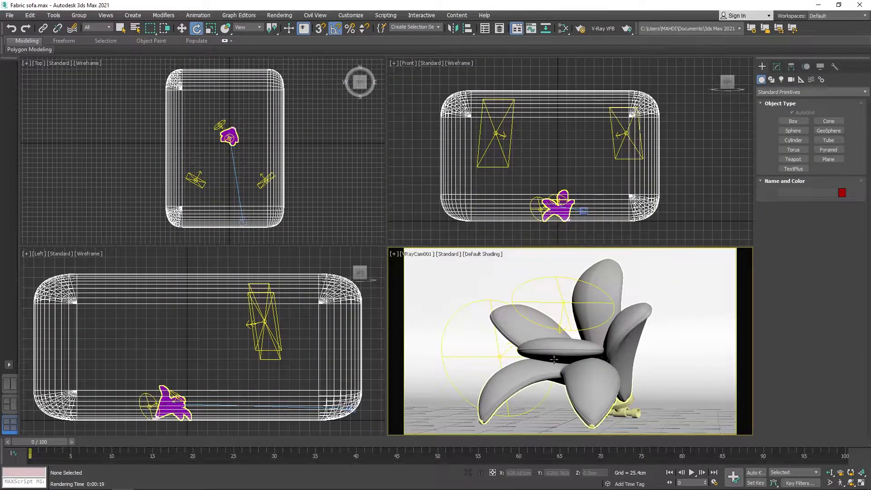
Step: Load Reference.jpg into Channel A of the RAM Player
click(280, 15)
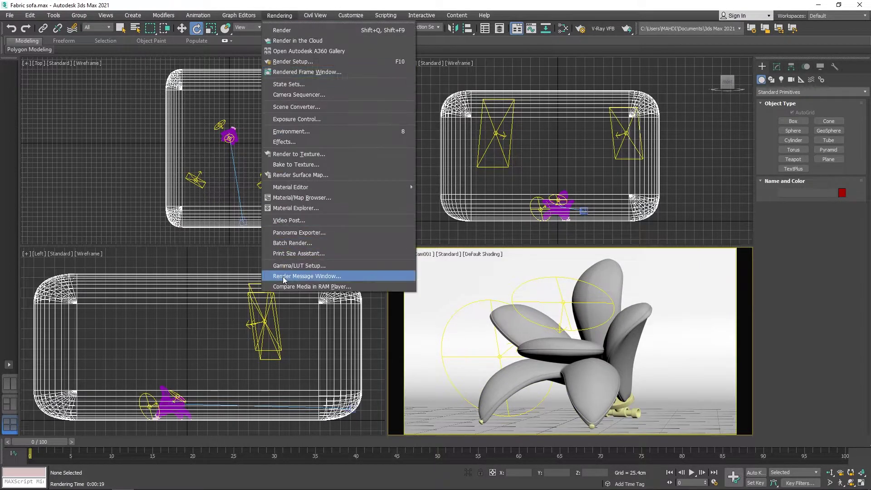
click(318, 274)
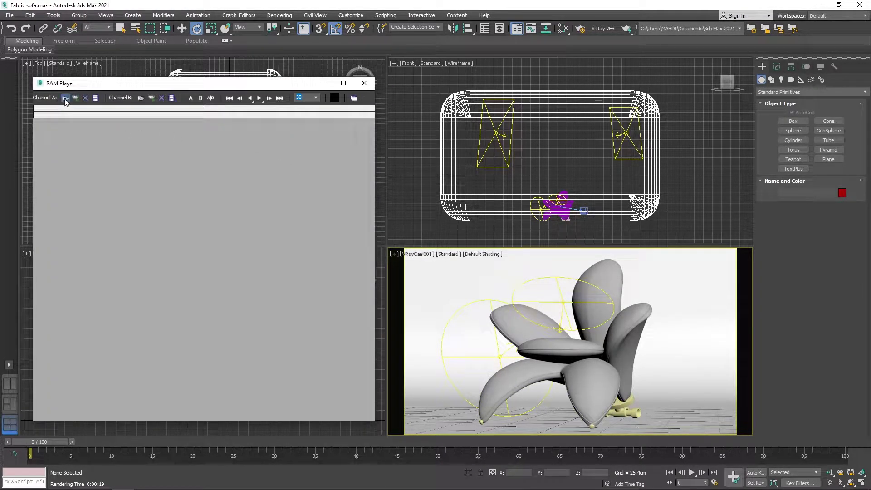
click(65, 97)
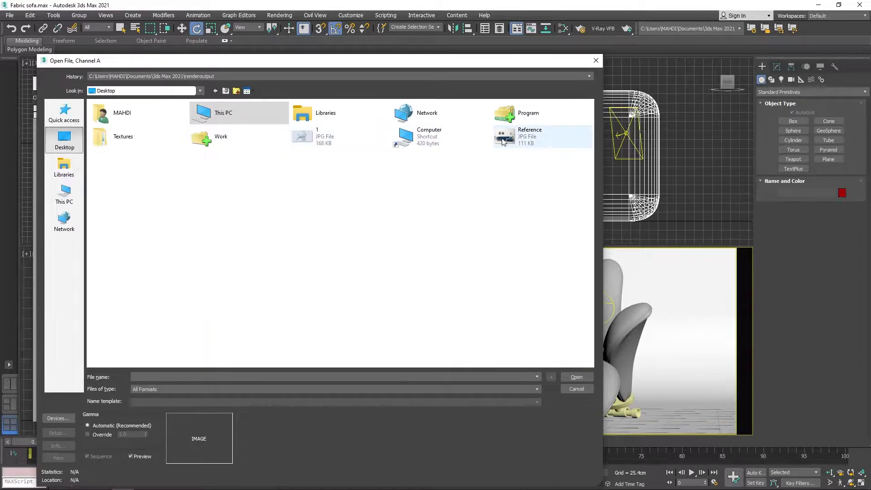
double_click(522, 136)
click(222, 297)
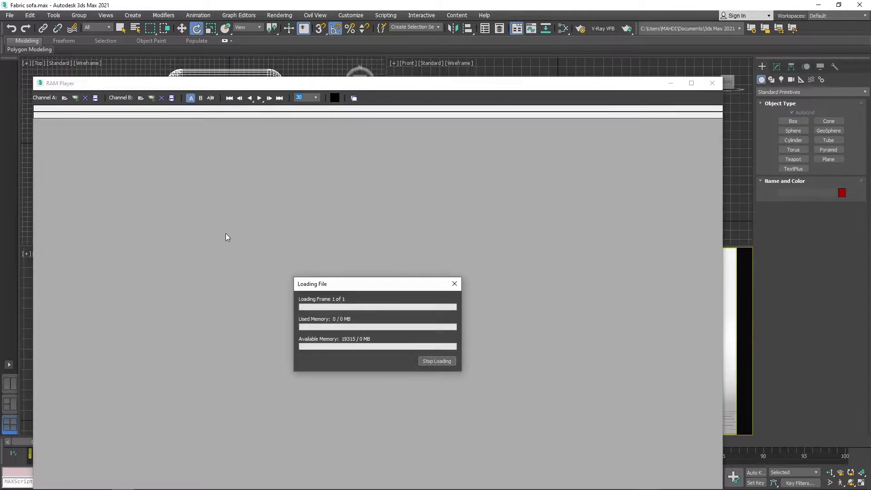
Step: Resize the RAM Player window beside the viewports, frame the sofa, and select the flower chair
drag(427, 86, 440, 19)
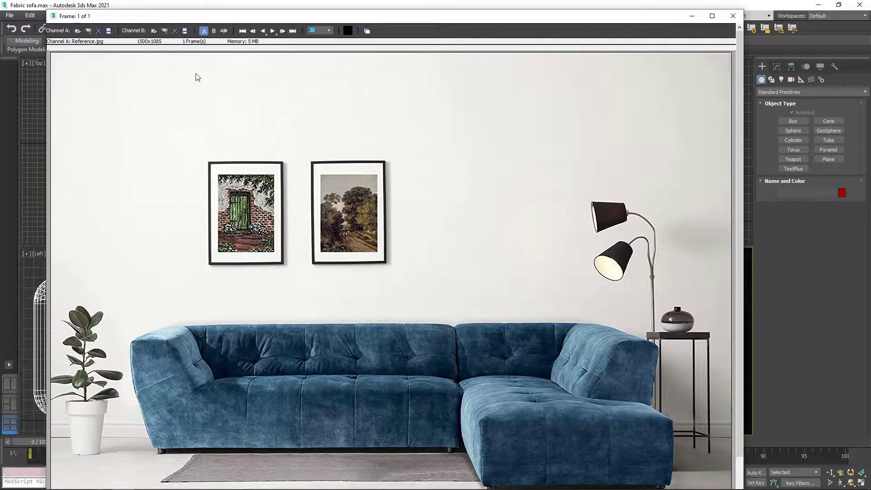
mouse_move(743, 10)
mouse_down()
mouse_move(640, 131)
mouse_move(499, 332)
mouse_up()
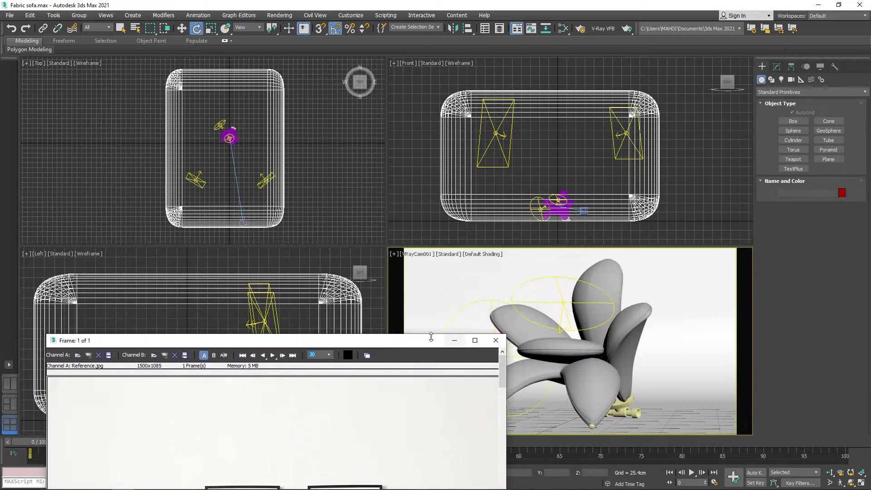
drag(272, 334, 217, 132)
drag(227, 296, 227, 487)
drag(218, 132, 233, 52)
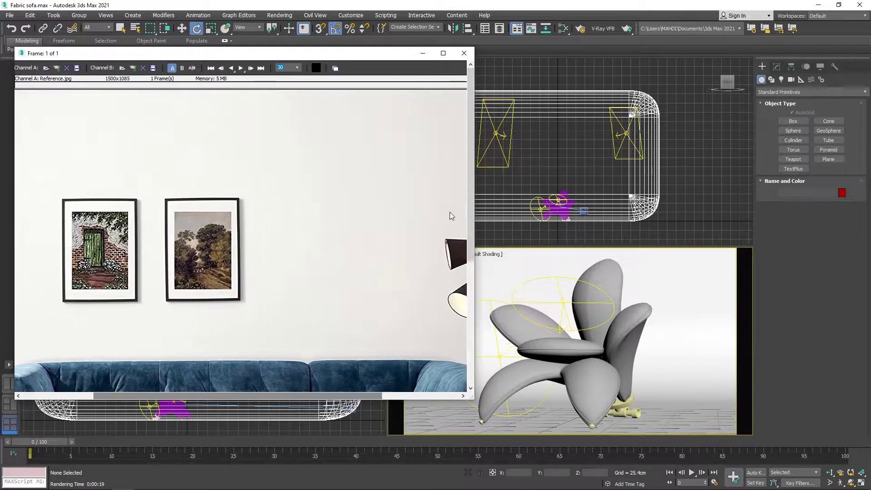
drag(450, 211, 378, 102)
click(527, 333)
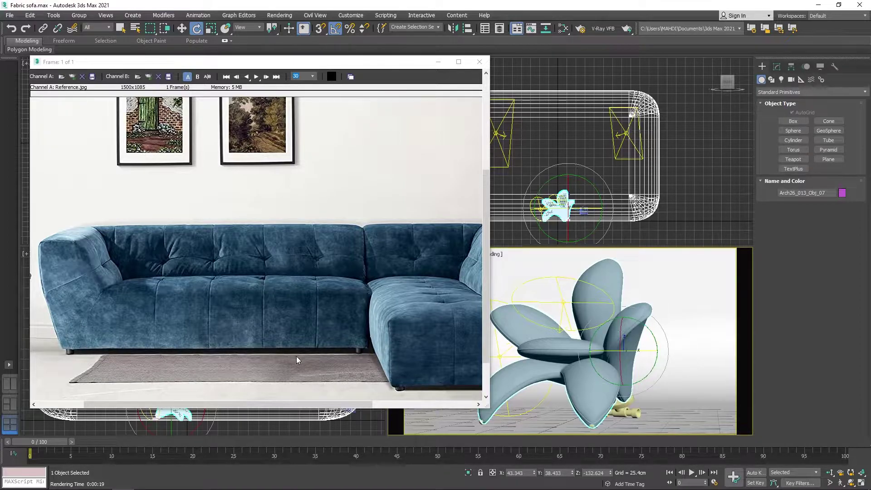
Step: In the Slate Material Editor, create a VRayMtl named Fabric_velvet
key(m)
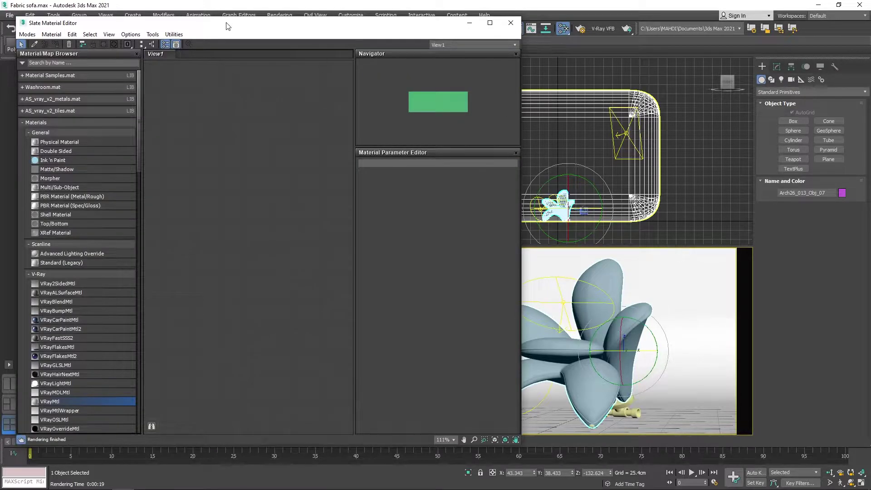
mouse_move(245, 18)
mouse_down()
mouse_move(351, 75)
mouse_move(605, 73)
mouse_up()
drag(69, 175, 79, 34)
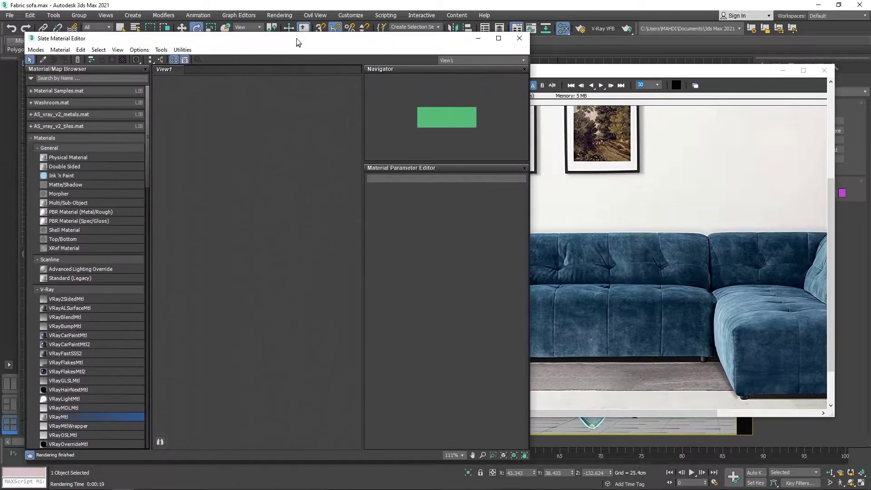
drag(617, 76, 772, 71)
drag(399, 41, 397, 42)
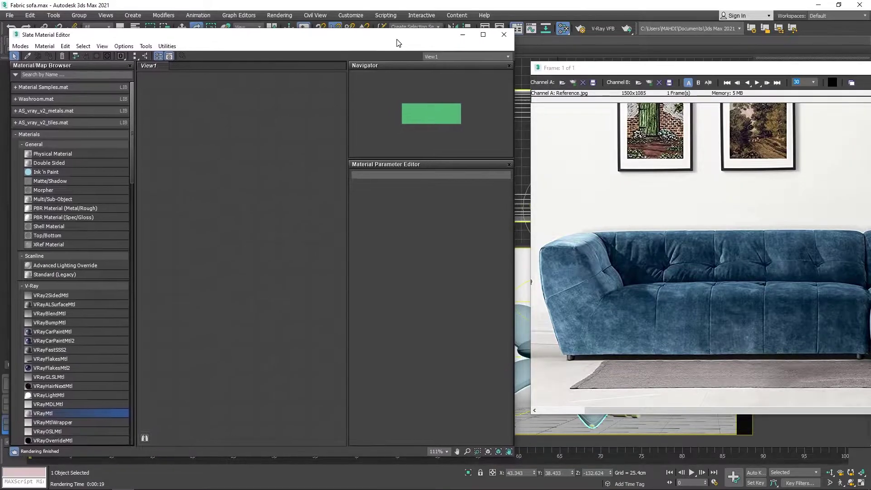
drag(36, 412, 213, 174)
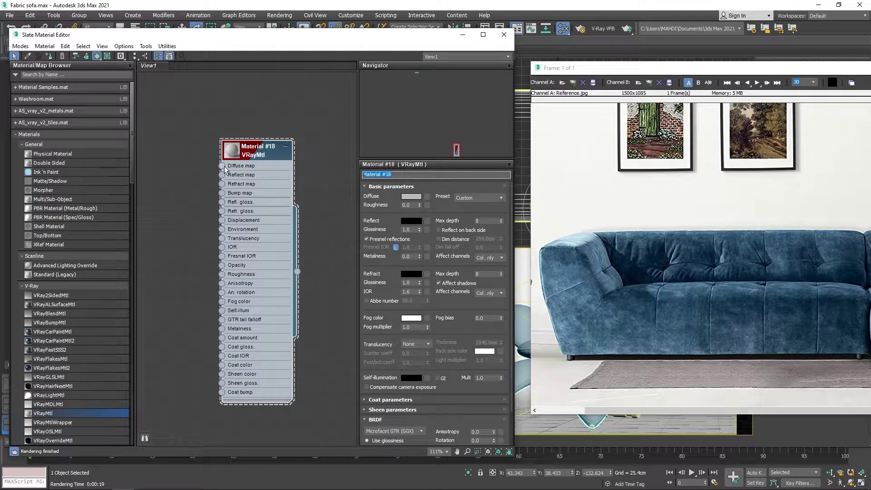
text(Fabric_velvet)
Step: Sample the sofa's dark blue as the diffuse colour and copy it to Sheen
click(408, 196)
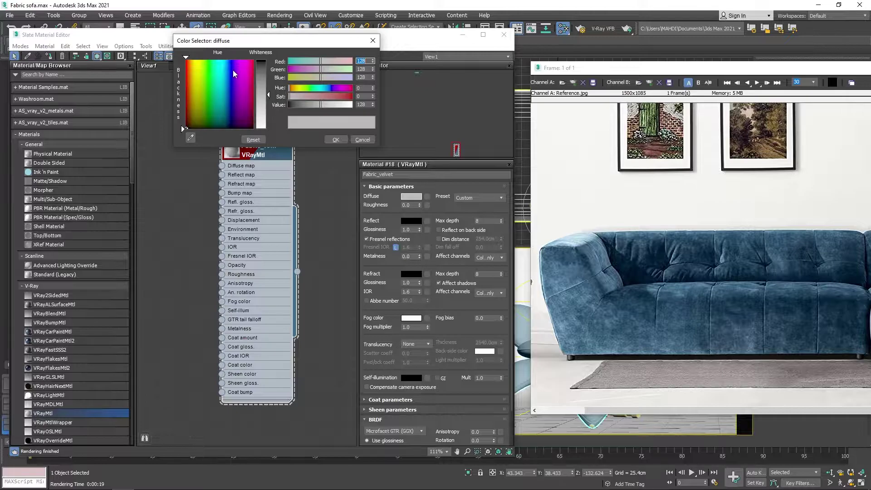
click(711, 248)
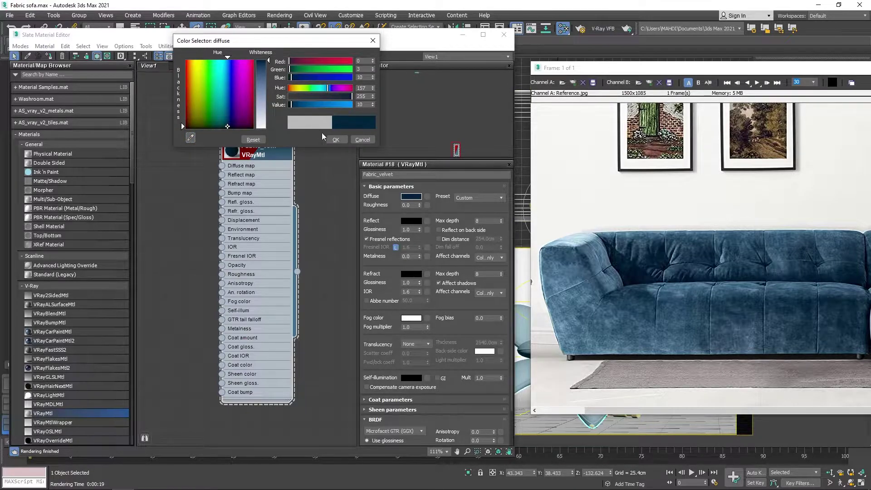
click(336, 139)
click(380, 410)
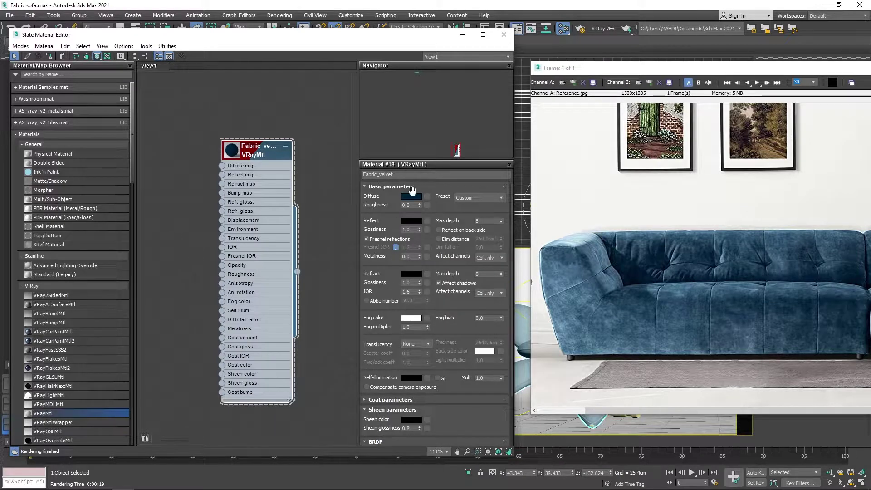
drag(411, 198, 411, 419)
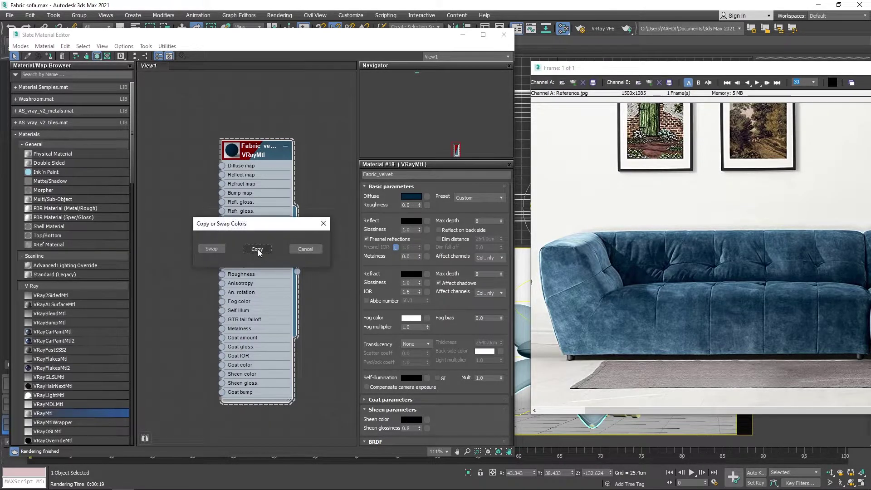
click(258, 249)
Step: Lighten the sheen colour to a greyish blue
click(411, 419)
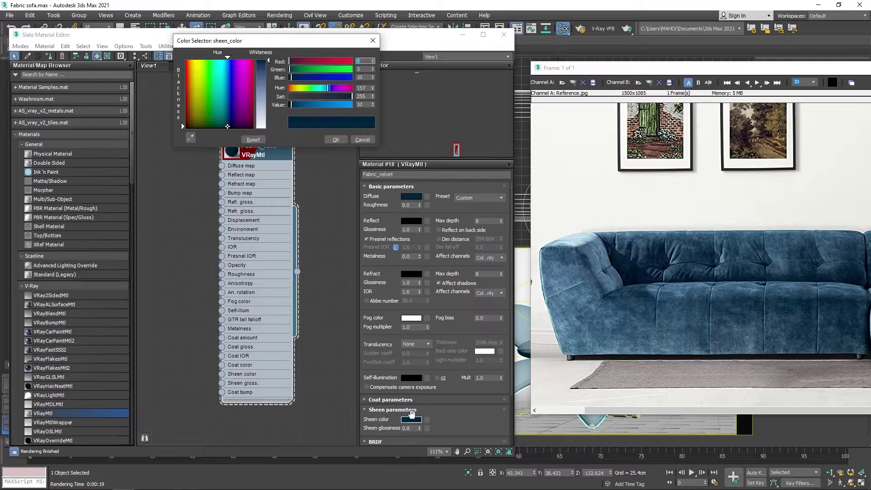
drag(290, 105, 317, 96)
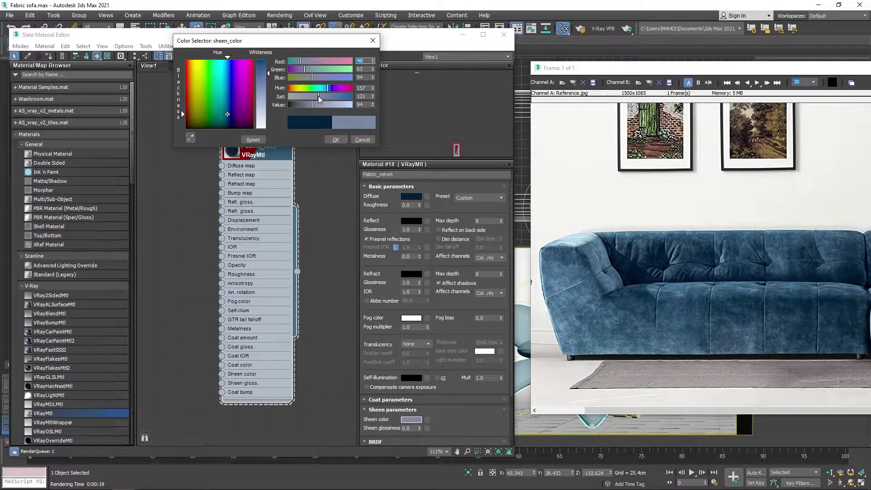
click(333, 139)
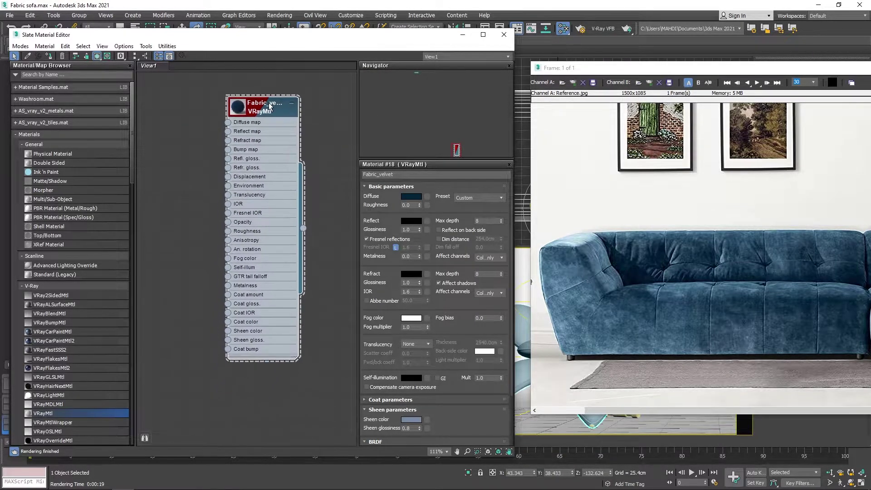
scroll(285, 150, down, 5)
Step: Copy the velvet node, naming the original Fabric_velvet_Dark and the copy Fabric_velvet_light
drag(43, 413, 191, 234)
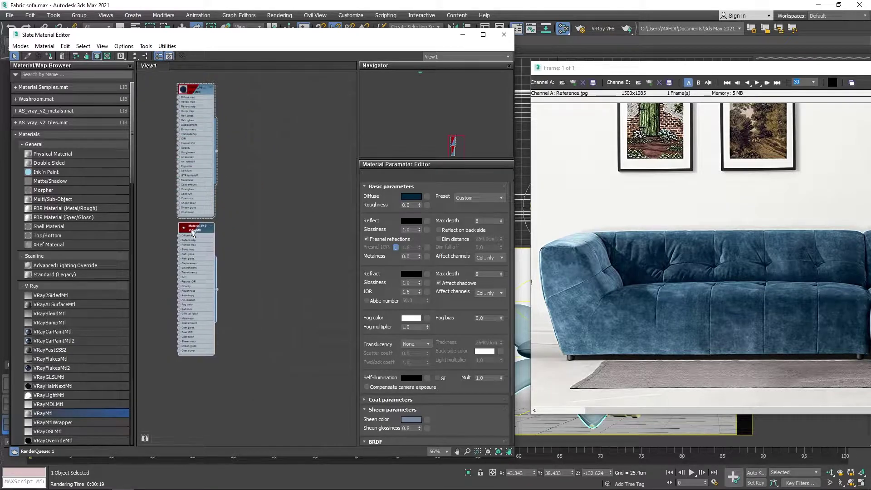
text(Fabric_velvet_)
click(443, 179)
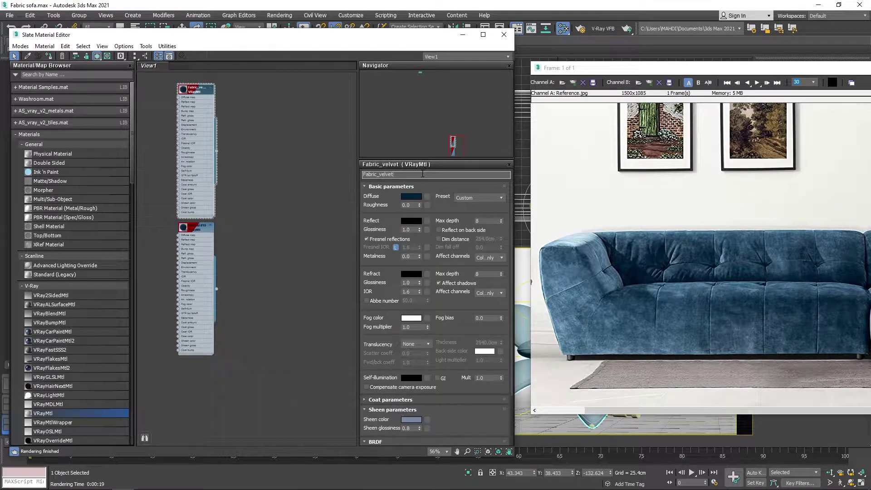
text(Dark)
click(196, 234)
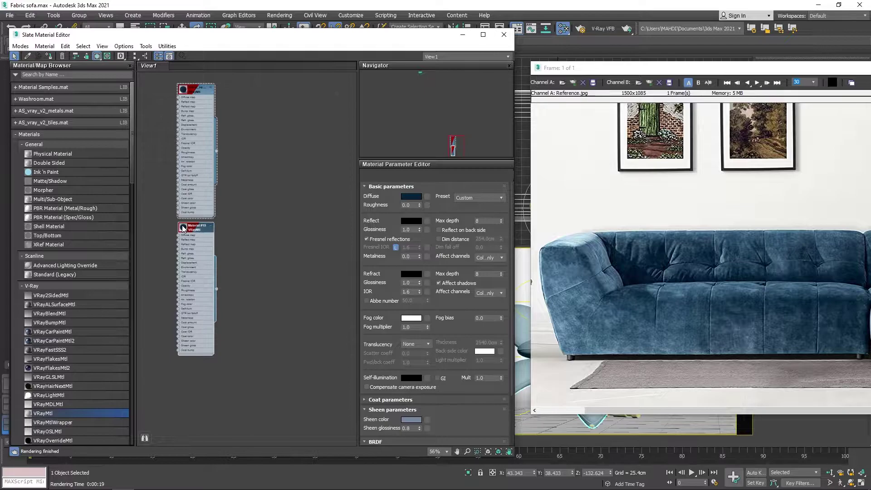
text(Fabric_velvet_l)
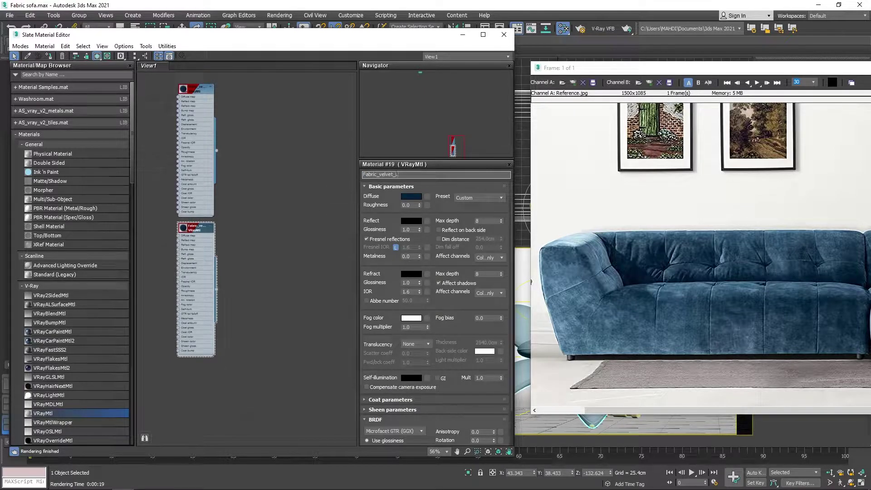
text(ight)
key(Return)
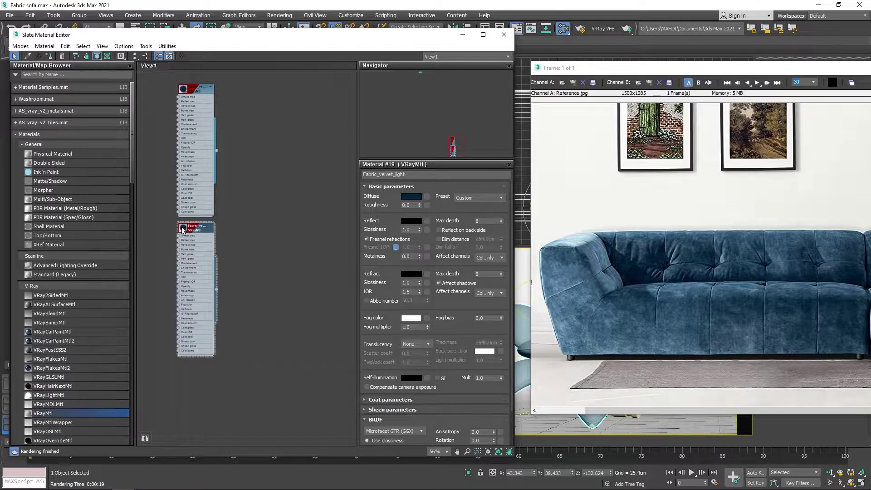
Step: Eyedrop the sofa photo's blue into Fabric_velvet_light's diffuse colour
click(413, 197)
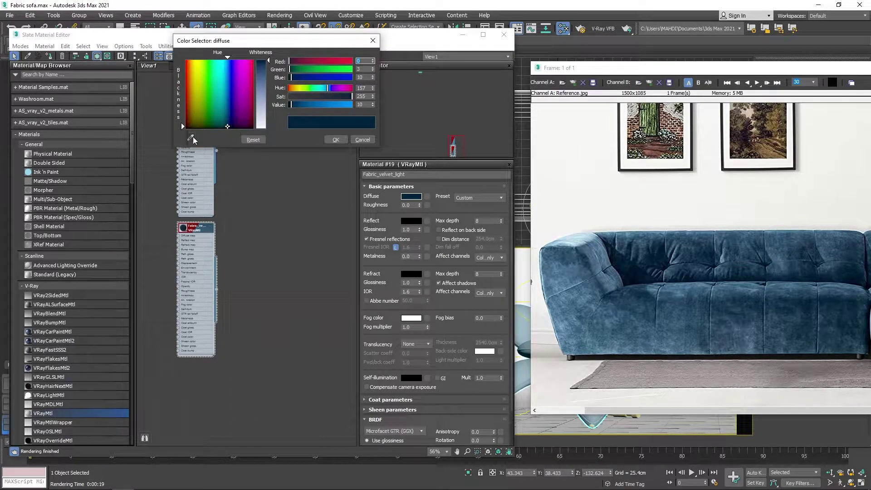
click(191, 138)
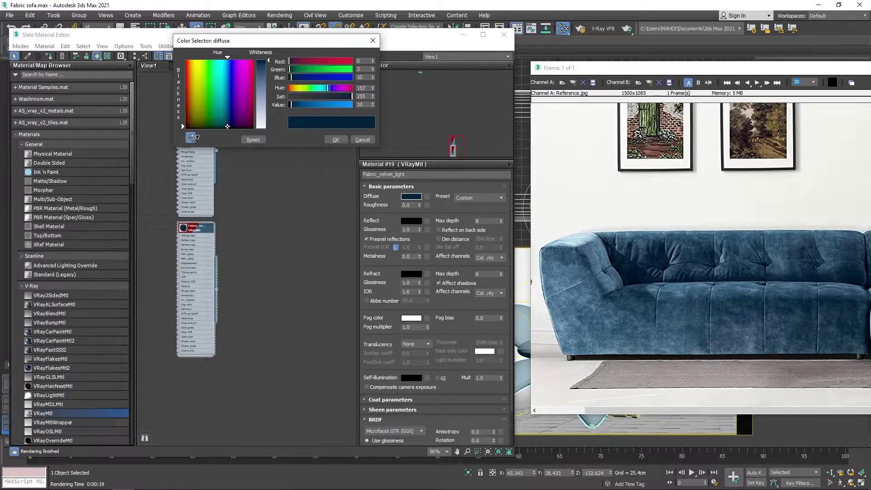
click(685, 291)
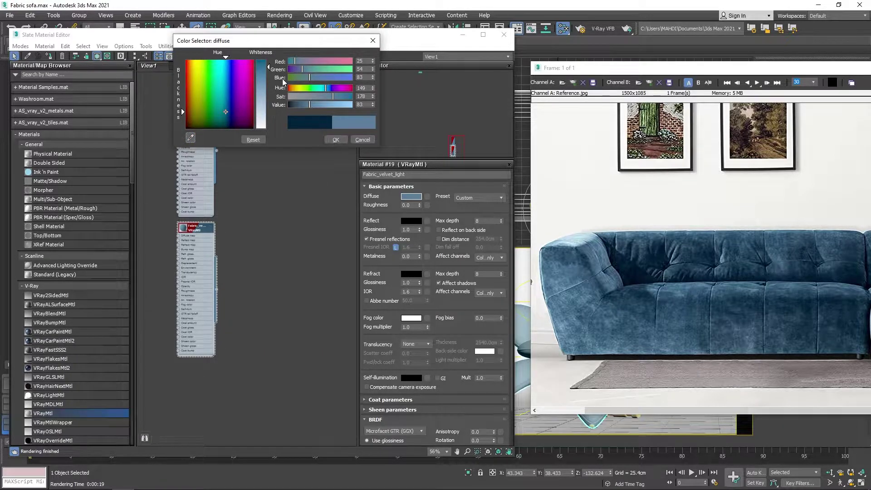
click(336, 139)
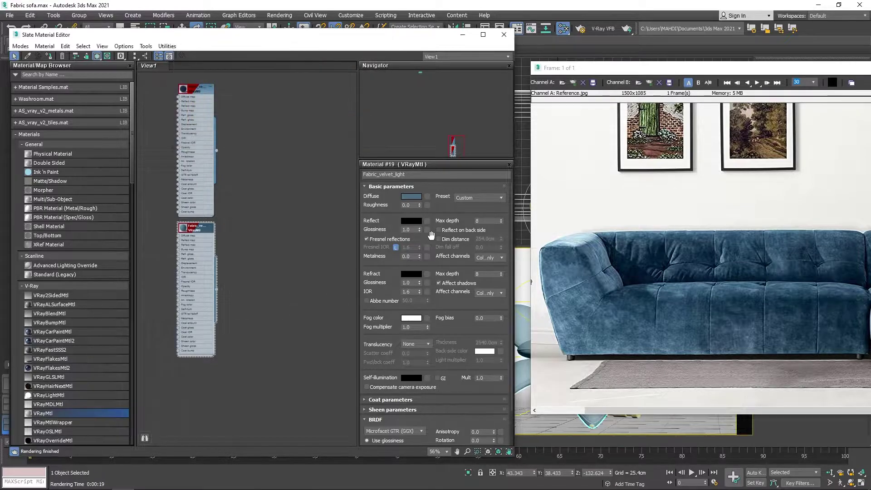
Step: Copy the diffuse blue onto Sheen and lighten it to a pale blue
click(391, 410)
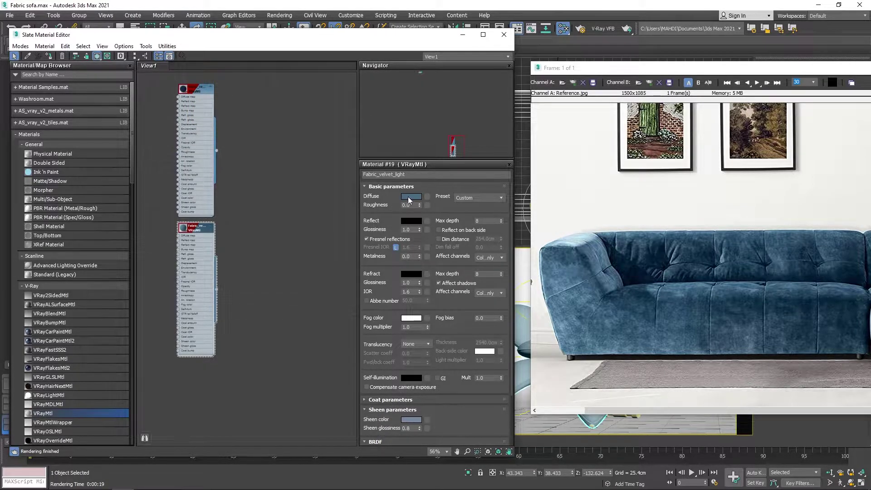
drag(410, 200, 414, 419)
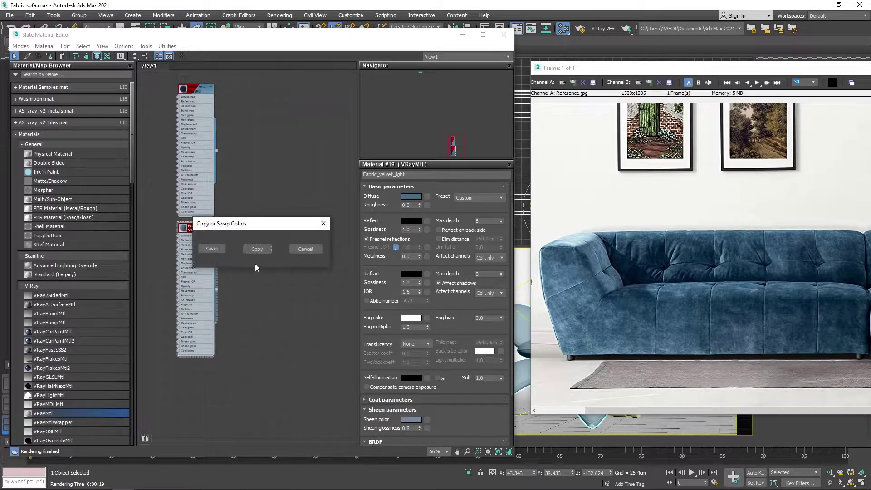
click(257, 249)
click(415, 419)
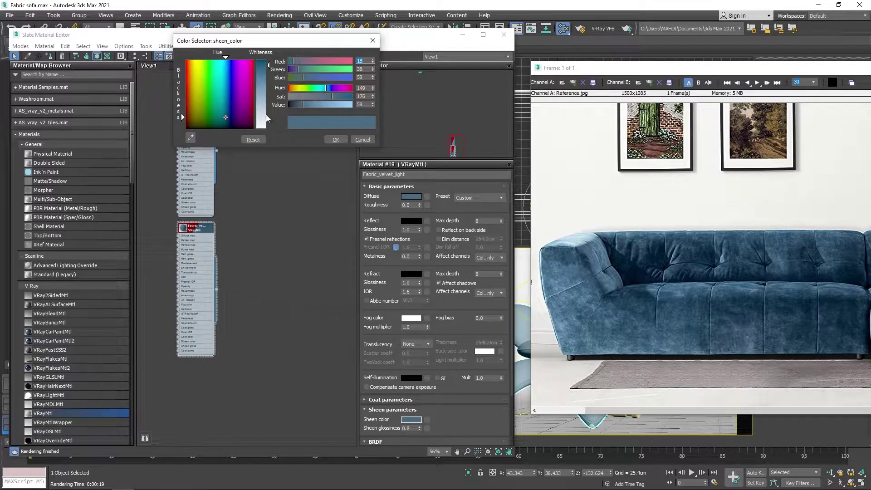
drag(267, 118, 296, 95)
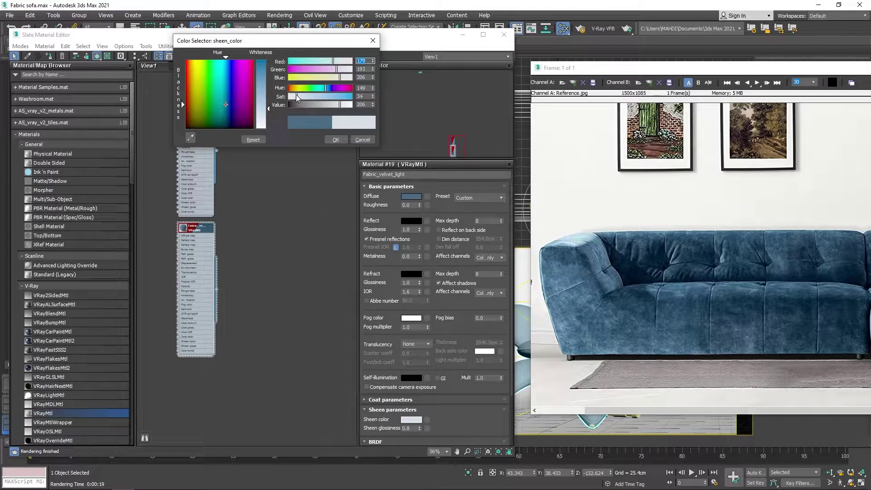
click(338, 140)
Step: Run a brief interactive render test in the V-Ray Frame Buffer
click(625, 30)
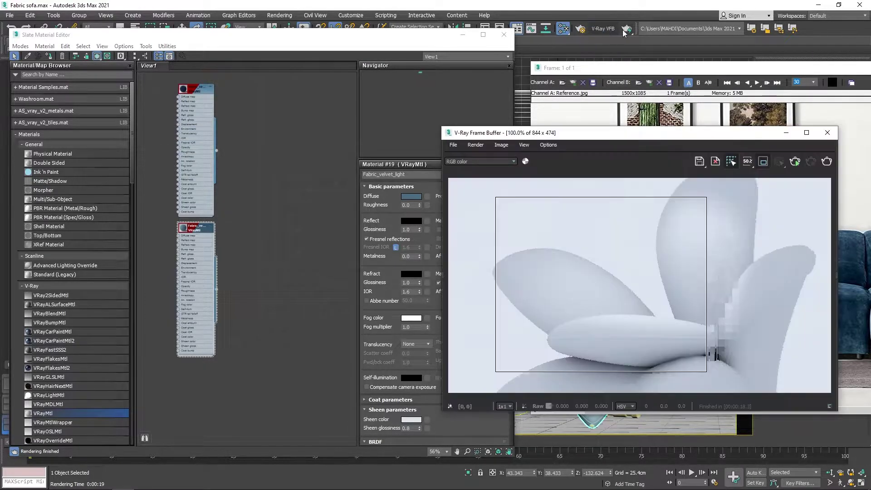
click(795, 166)
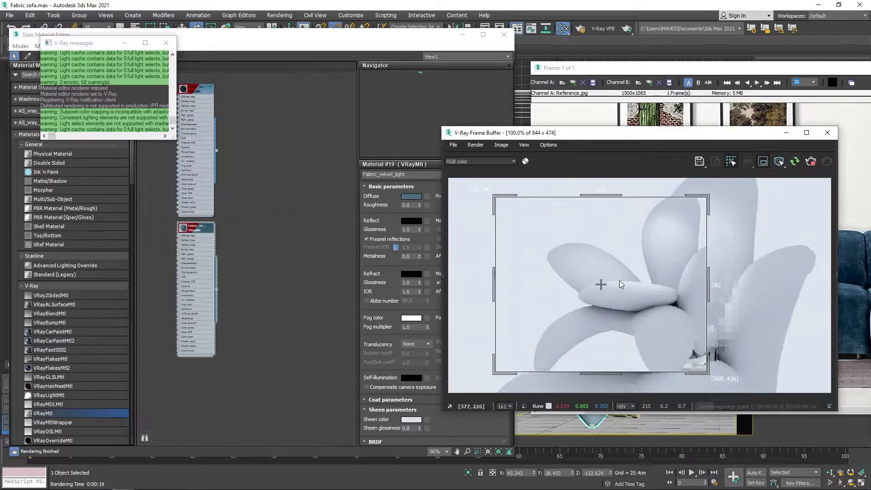
click(812, 162)
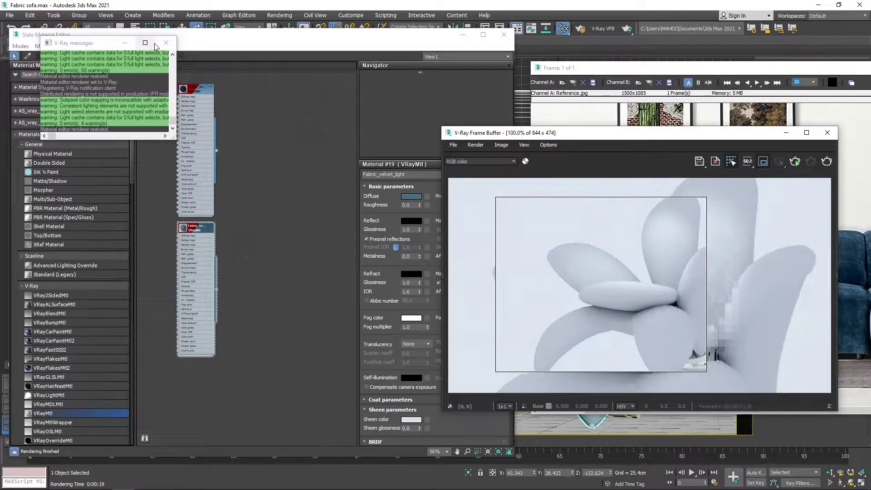
Step: Assign Fabric_velvet_Dark to the chair and re-render it interactively
click(252, 165)
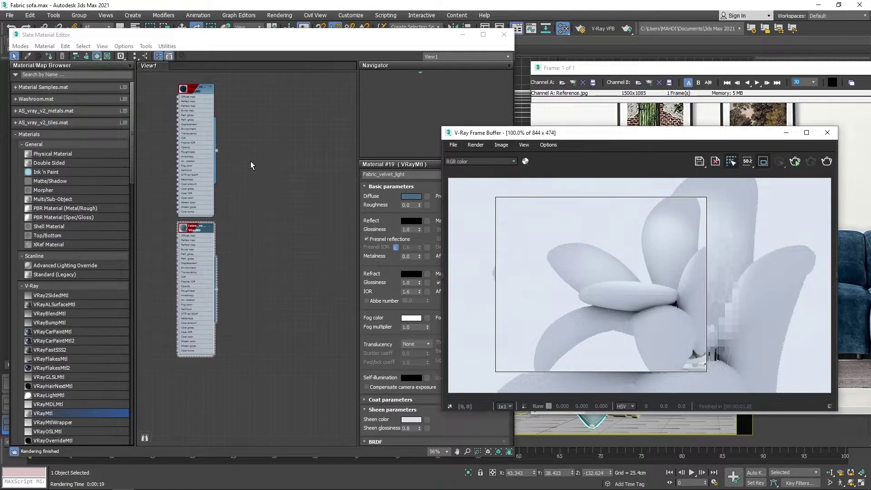
right_click(184, 88)
click(202, 103)
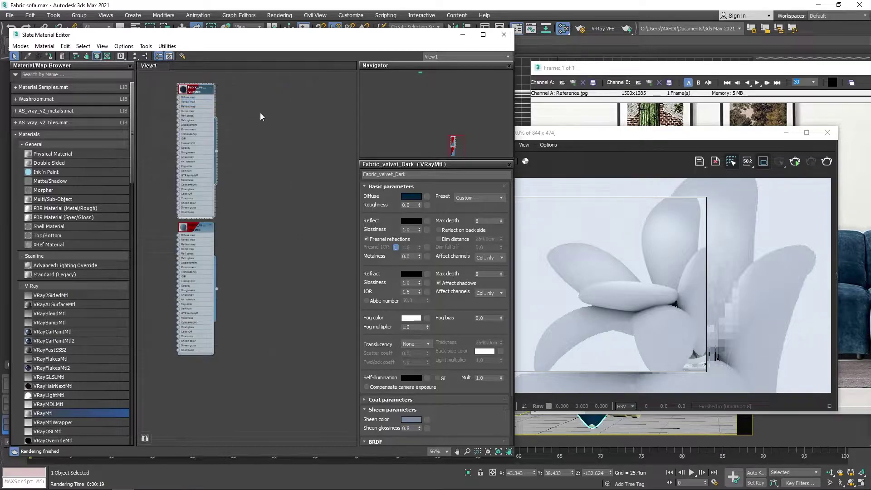
click(801, 164)
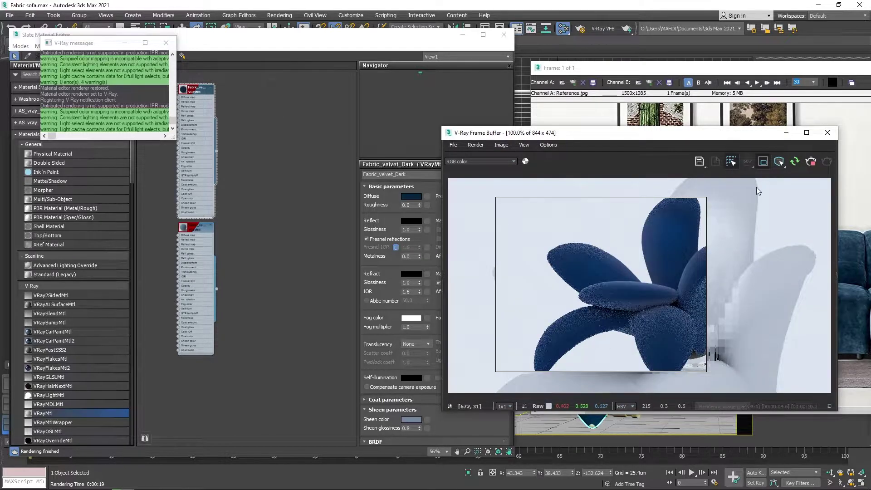
click(809, 163)
click(795, 162)
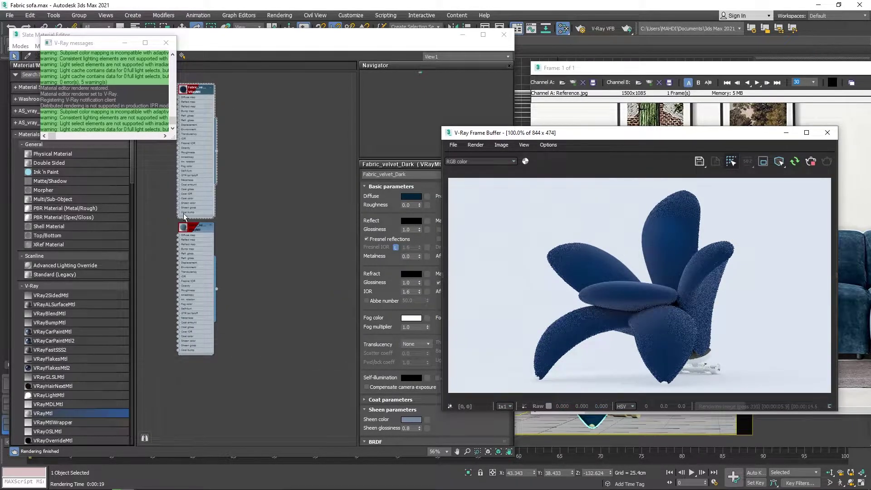
click(188, 227)
Step: Assign Fabric_velvet_light to the chair, check the render, and add a VRayBlendMtl node
right_click(195, 230)
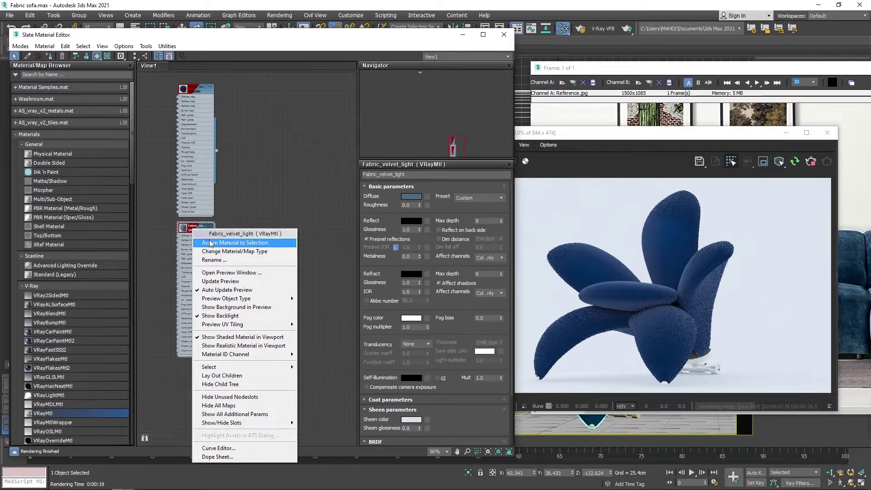
click(211, 243)
click(663, 287)
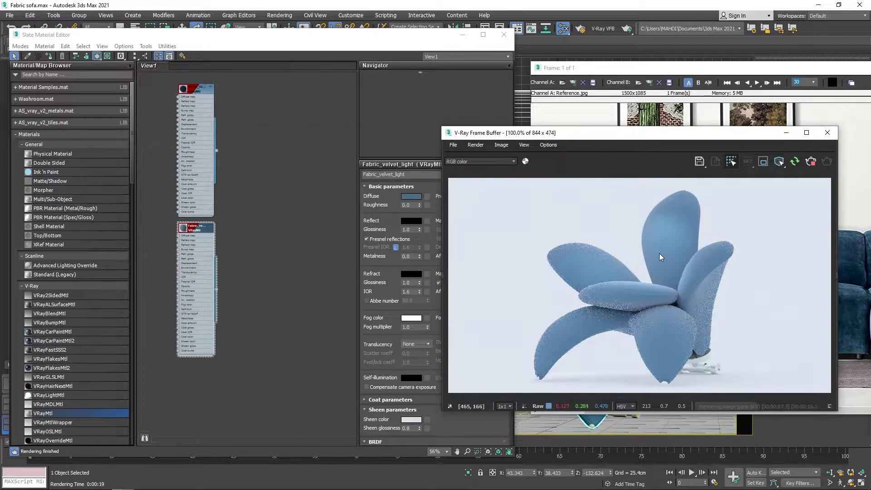
click(198, 337)
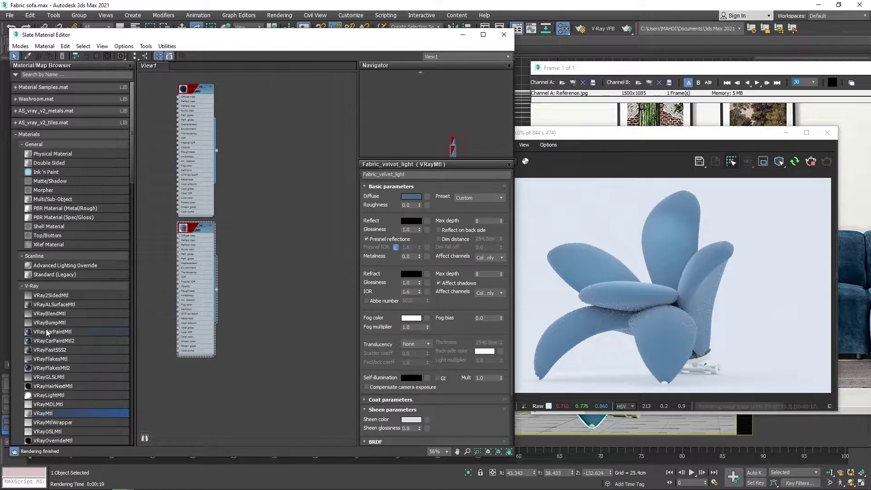
mouse_move(68, 314)
mouse_down()
mouse_move(301, 211)
mouse_move(281, 200)
mouse_up()
Step: Wire Fabric_velvet_Dark as the blend base and Fabric_velvet_light as Coat 1
double_click(275, 201)
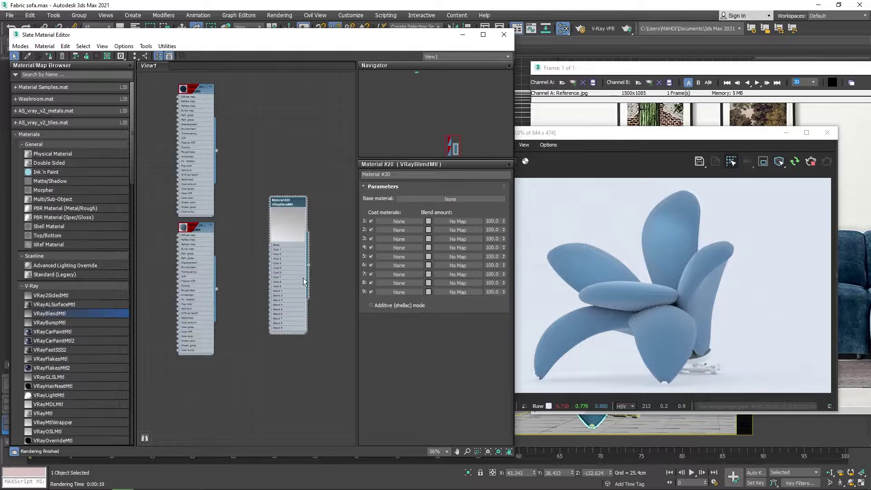
key(l)
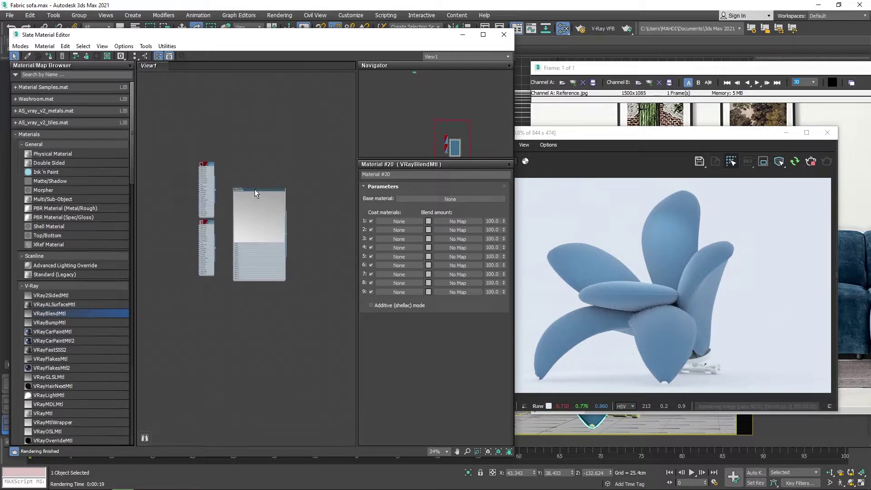
mouse_move(174, 199)
mouse_down()
mouse_move(252, 311)
mouse_move(249, 298)
mouse_up()
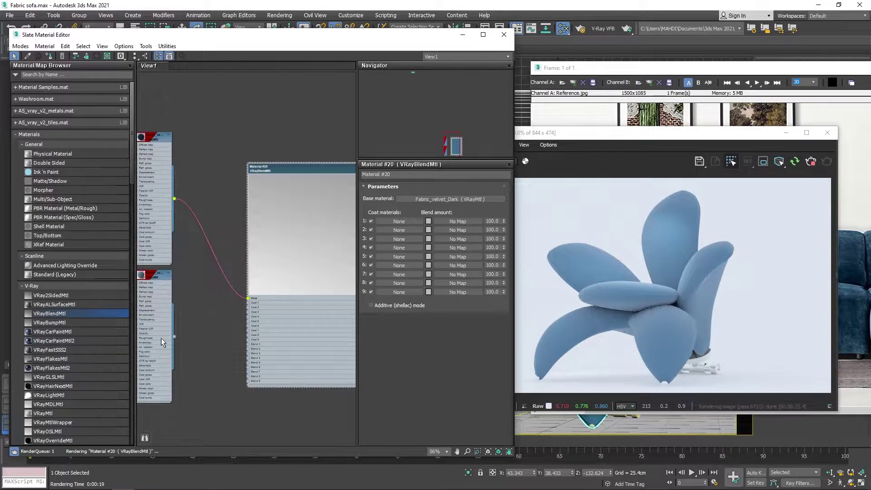
drag(176, 336, 248, 303)
Step: Adjust Coat 1's blend amount colour to a lighter grey
scroll(307, 241, up, 3)
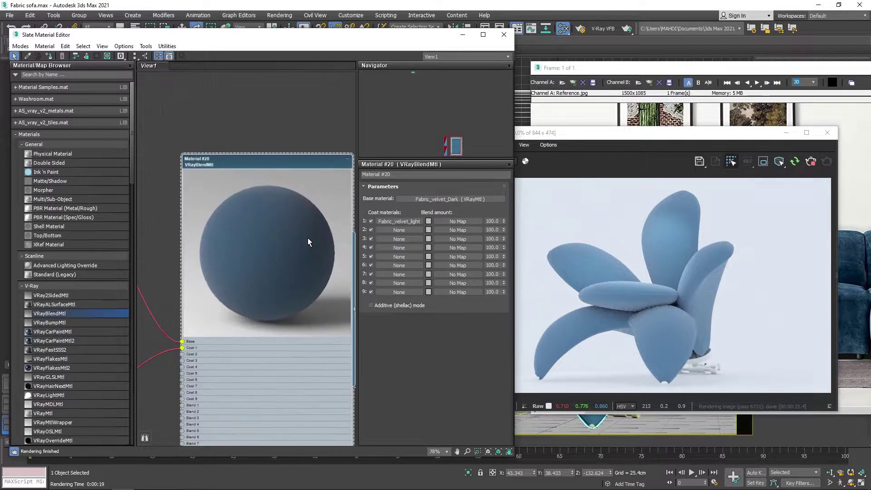
scroll(245, 231, up, 1)
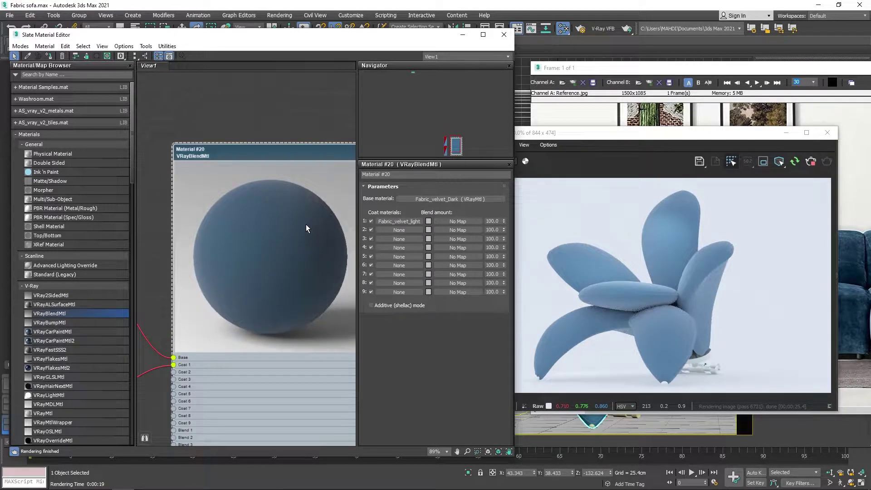
click(429, 221)
mouse_move(271, 83)
mouse_down()
mouse_move(271, 62)
mouse_move(263, 142)
mouse_up()
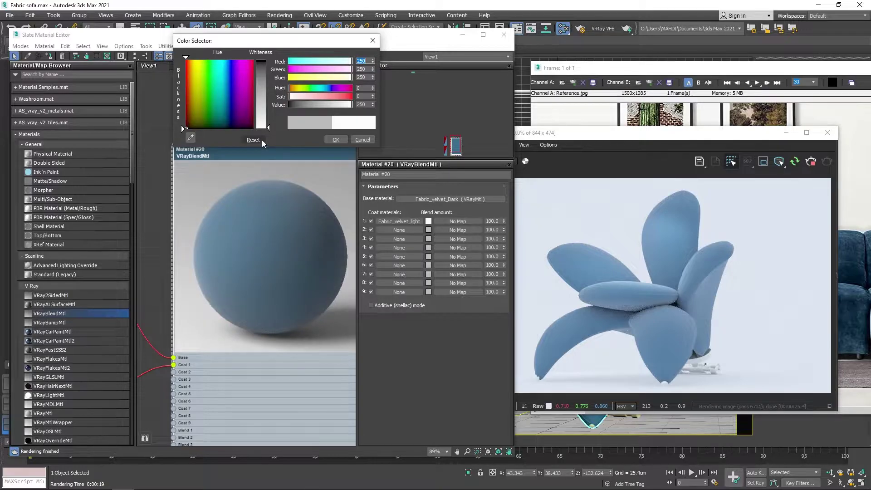
drag(268, 128, 268, 81)
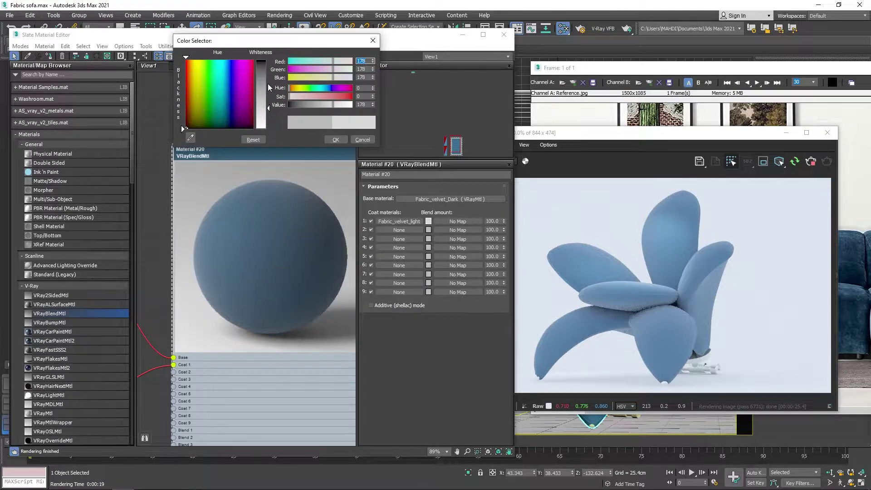
click(364, 139)
Step: Load DIRT/dr_6.png as a Bitmap into Coat 1's blend amount slot
click(460, 223)
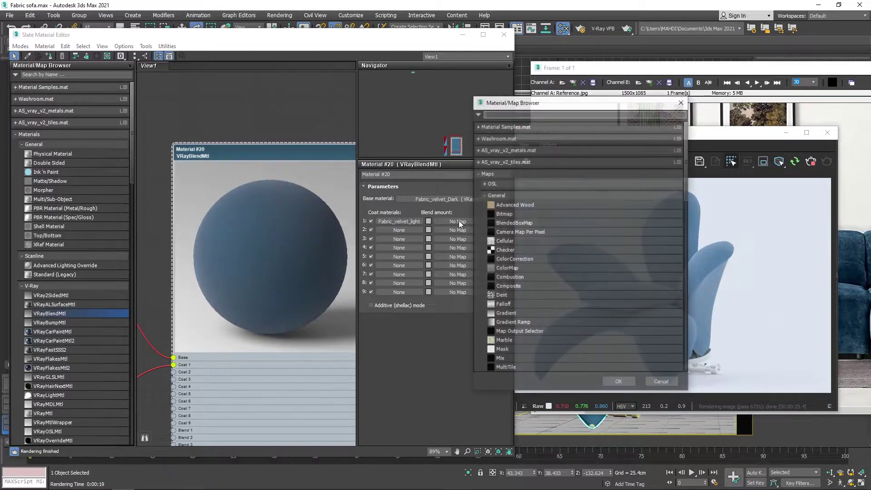
key(Escape)
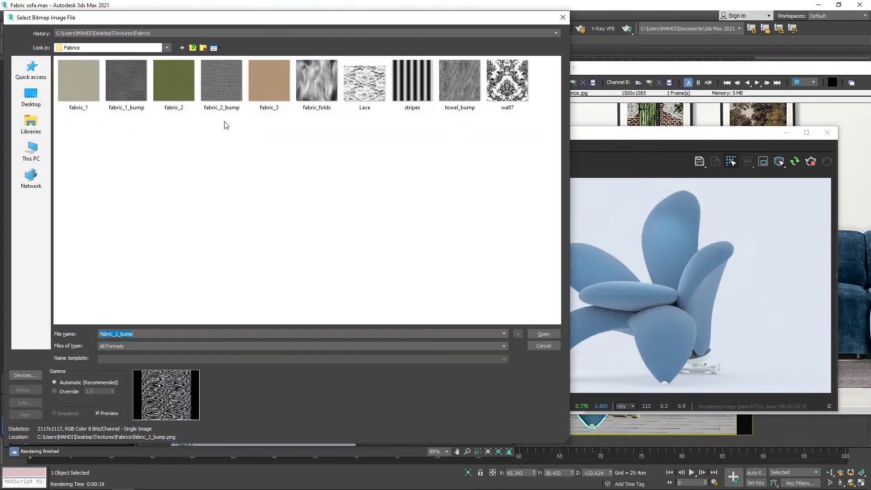
click(195, 49)
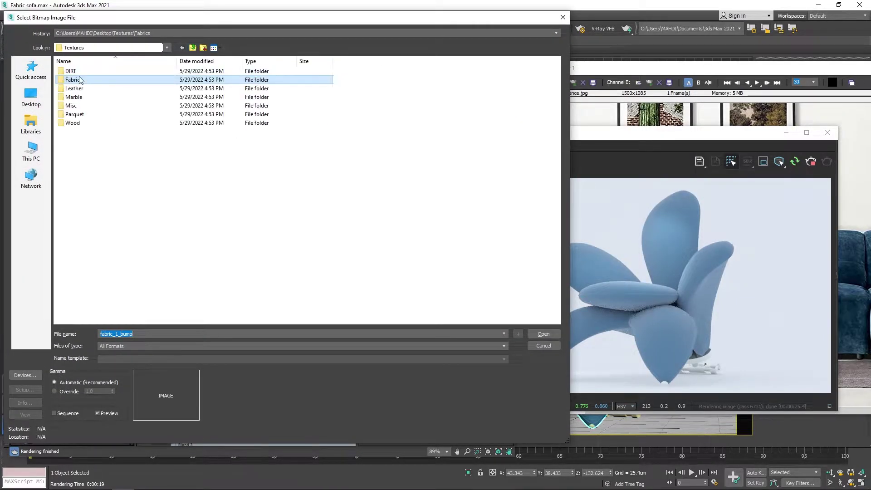
double_click(78, 73)
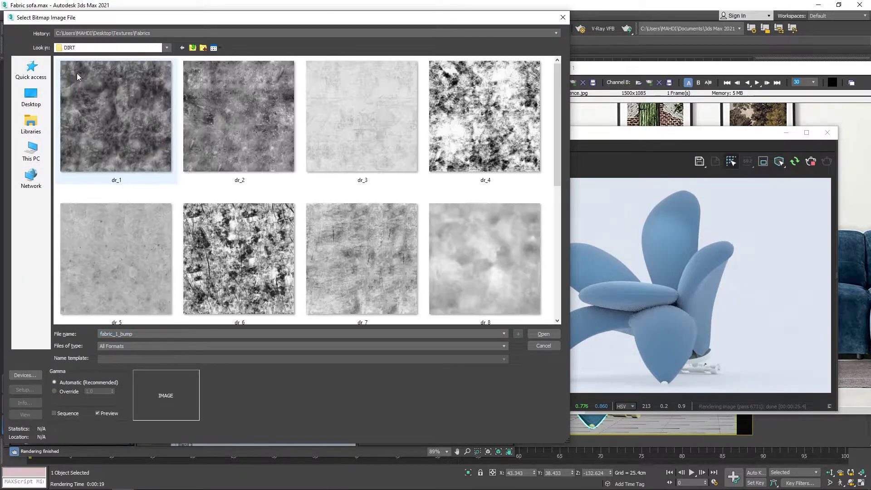
click(229, 238)
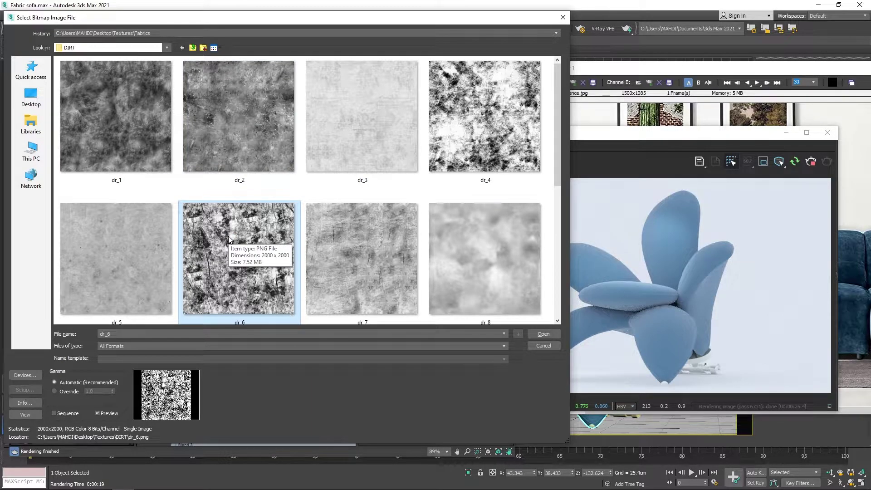
double_click(229, 238)
Step: Show the dr_6 bitmap node's parameters and enlarge its preview
scroll(254, 195, up, 5)
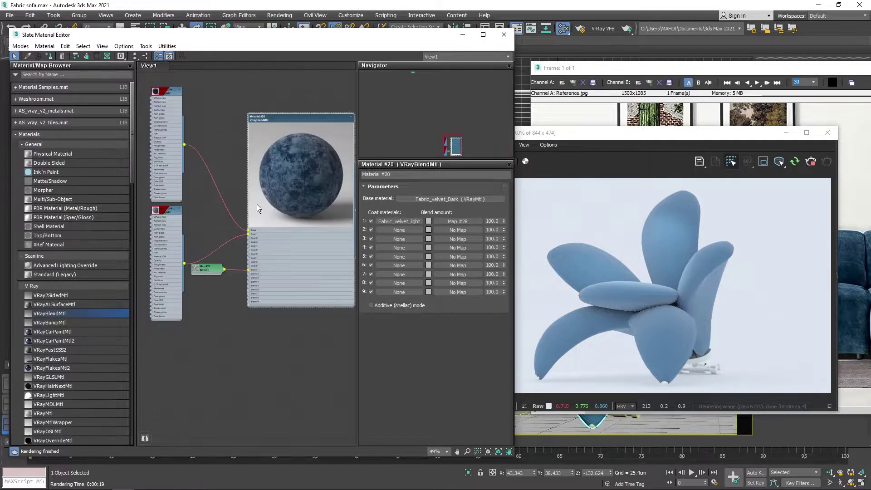
scroll(218, 318, down, 3)
double_click(228, 353)
scroll(276, 279, down, 2)
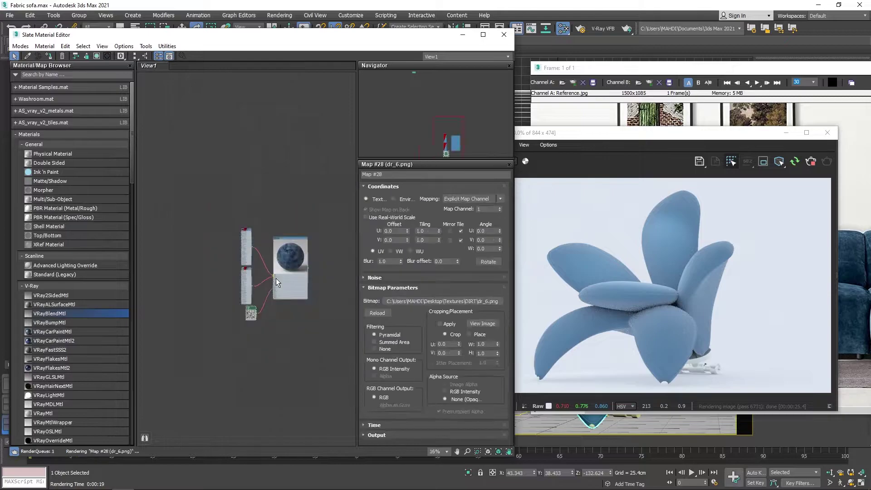
double_click(251, 314)
scroll(245, 314, up, 3)
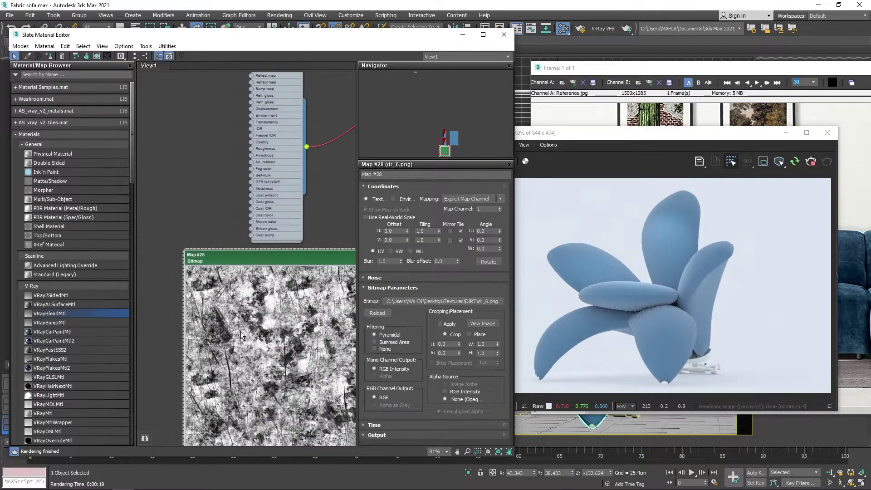
scroll(245, 314, up, 3)
scroll(245, 314, up, 3)
scroll(318, 363, up, 2)
Step: In the bitmap's Output rollout, lower RGB Offset and set RGB Level to 0.67
click(377, 434)
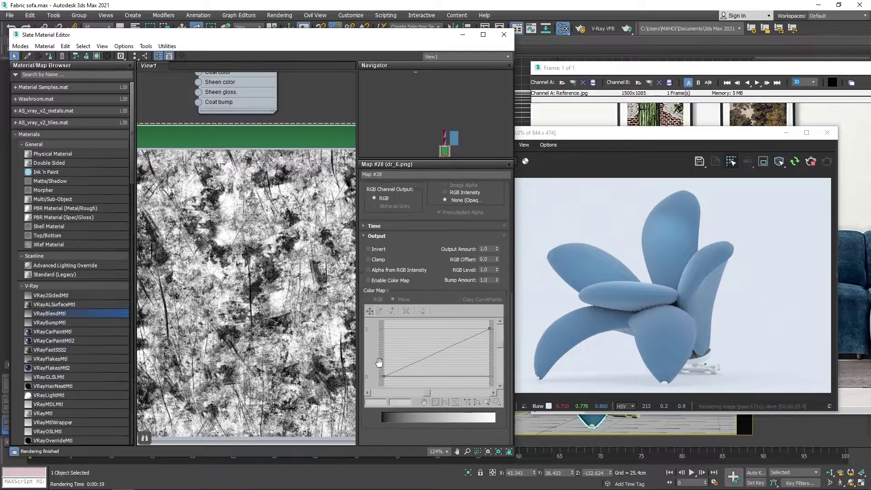
click(369, 249)
click(369, 248)
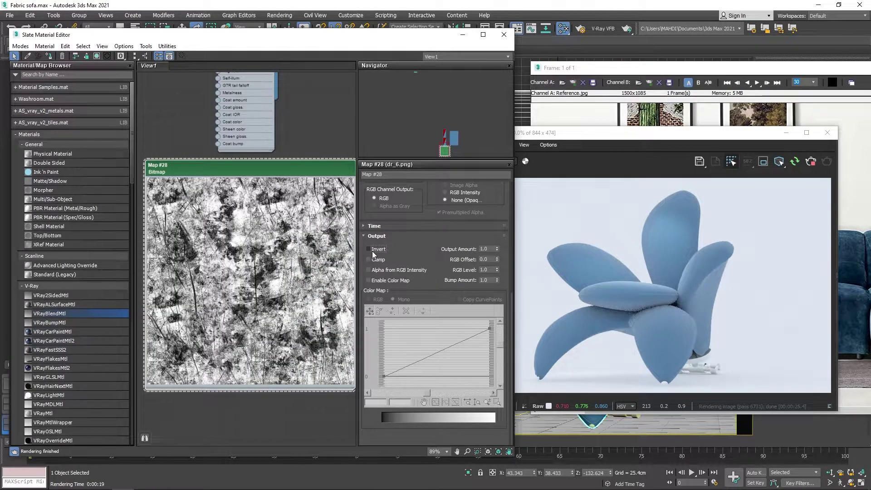
mouse_move(497, 259)
mouse_down()
mouse_move(498, 269)
mouse_move(498, 257)
mouse_up()
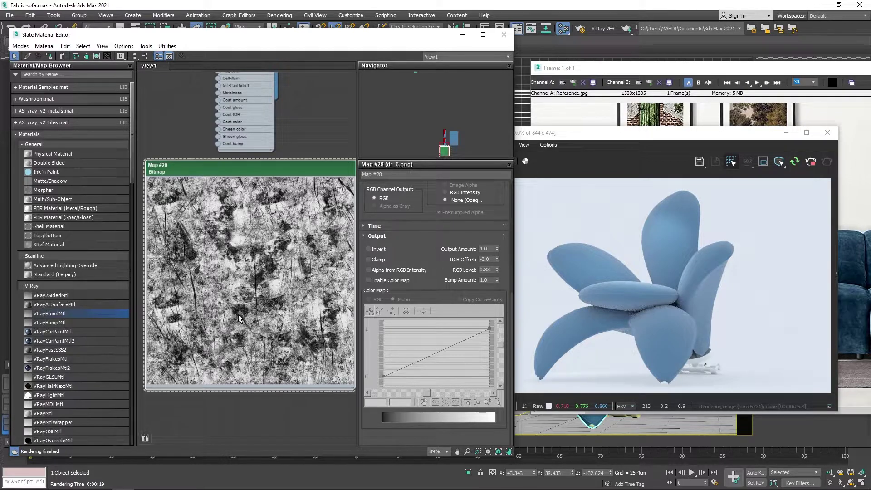
drag(498, 271, 498, 277)
scroll(224, 331, down, 3)
scroll(224, 308, down, 2)
scroll(307, 220, down, 2)
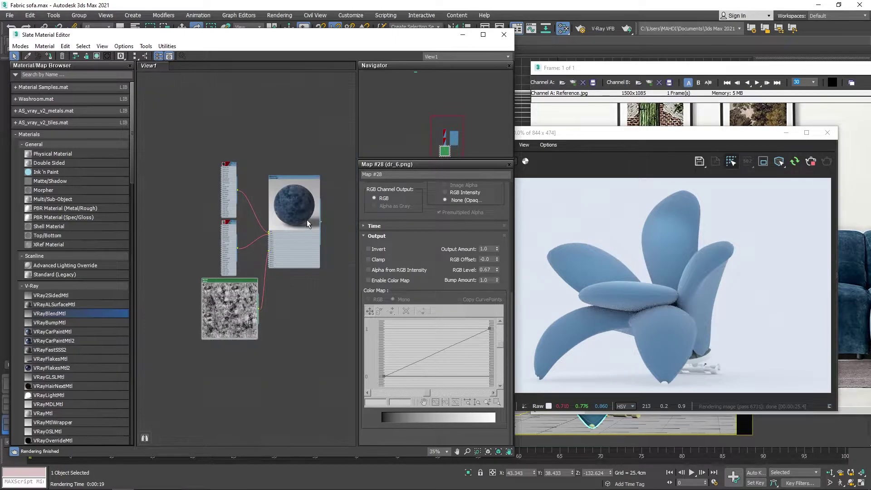
scroll(279, 144, up, 6)
scroll(272, 129, up, 2)
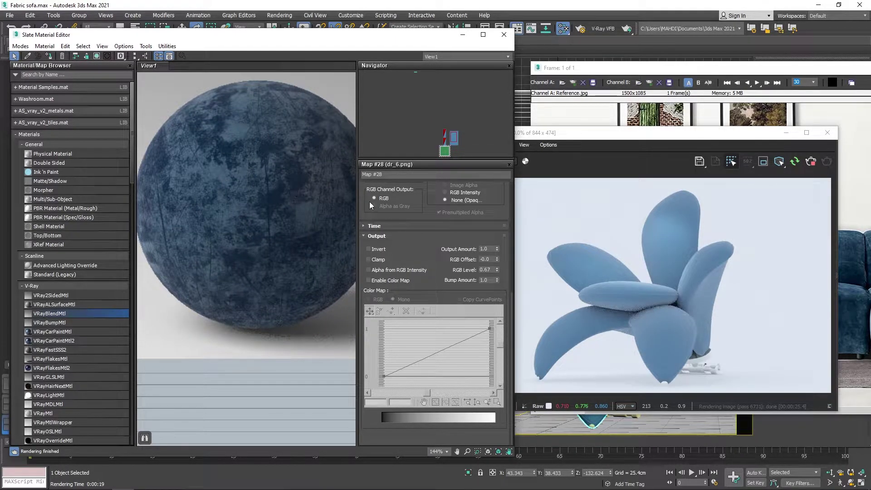
Step: Re-render the chair in the V-Ray Frame Buffer with the mottled two-tone blue velvet blend
mouse_move(685, 135)
mouse_down()
mouse_move(632, 425)
mouse_move(697, 122)
mouse_up()
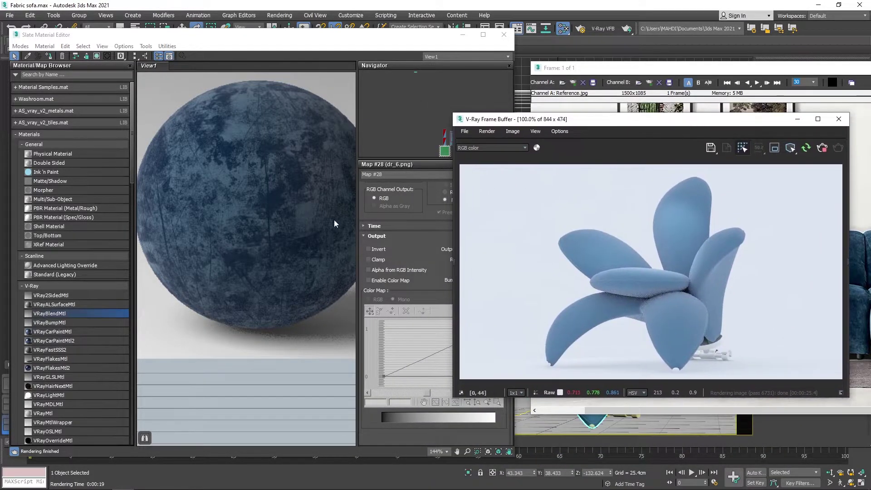
scroll(318, 229, down, 3)
scroll(311, 234, down, 3)
scroll(304, 236, down, 1)
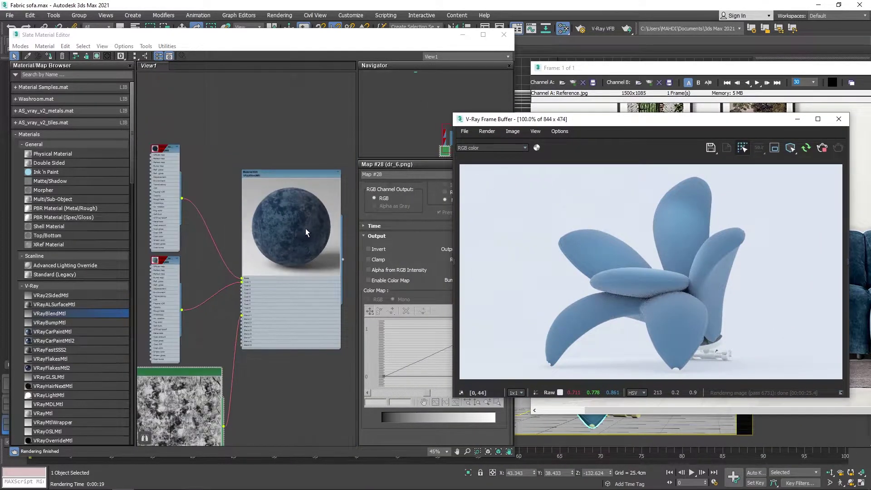
double_click(296, 176)
mouse_move(800, 71)
mouse_down()
mouse_move(783, 76)
mouse_move(798, 73)
mouse_up()
click(520, 188)
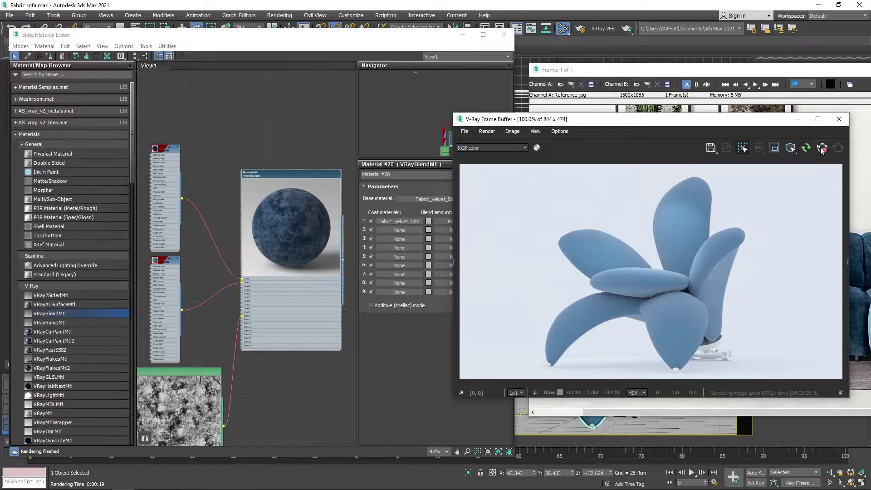
right_click(296, 173)
click(313, 185)
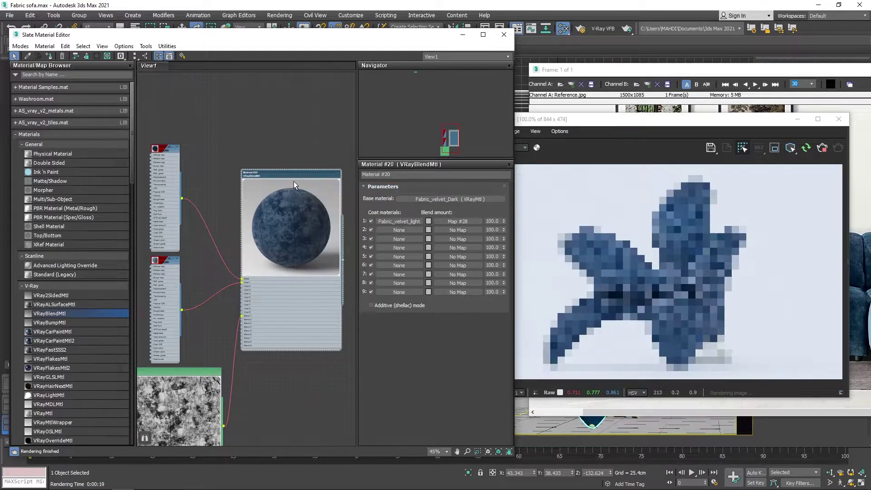
click(630, 255)
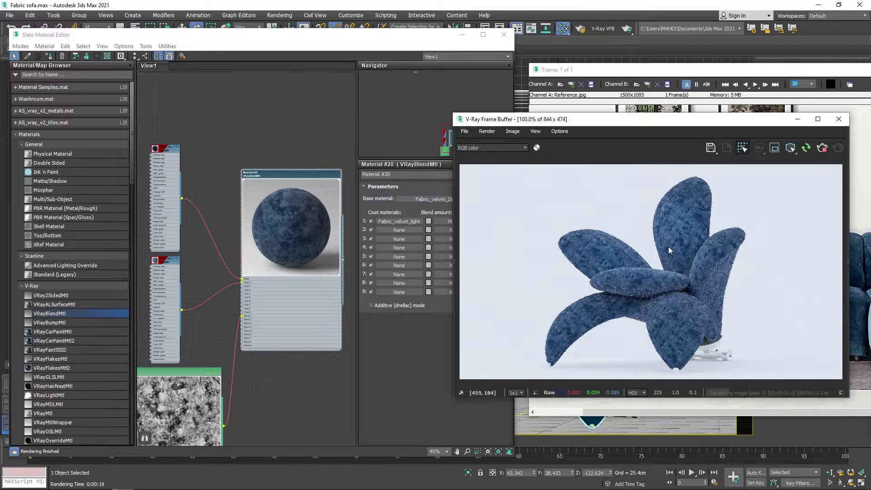
right_click(692, 244)
click(696, 241)
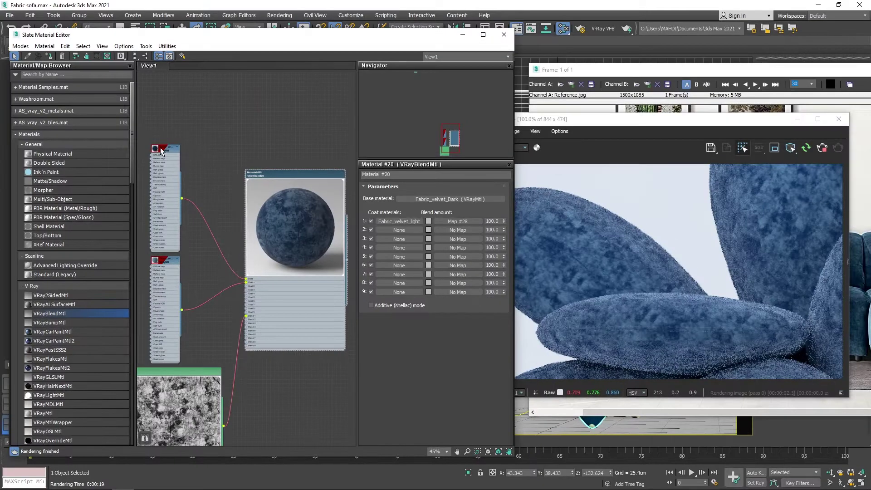
Step: Give Fabric_velvet_Dark a grey reflection colour with 0.6 glossiness
click(139, 146)
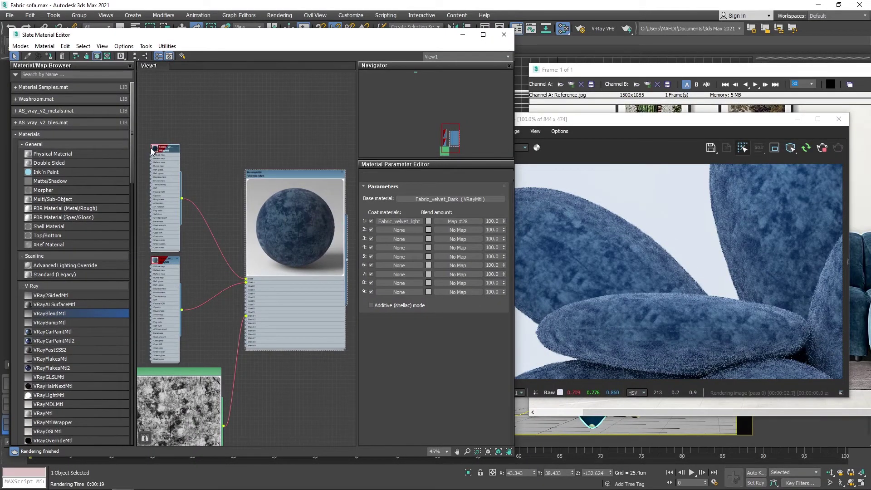
double_click(160, 151)
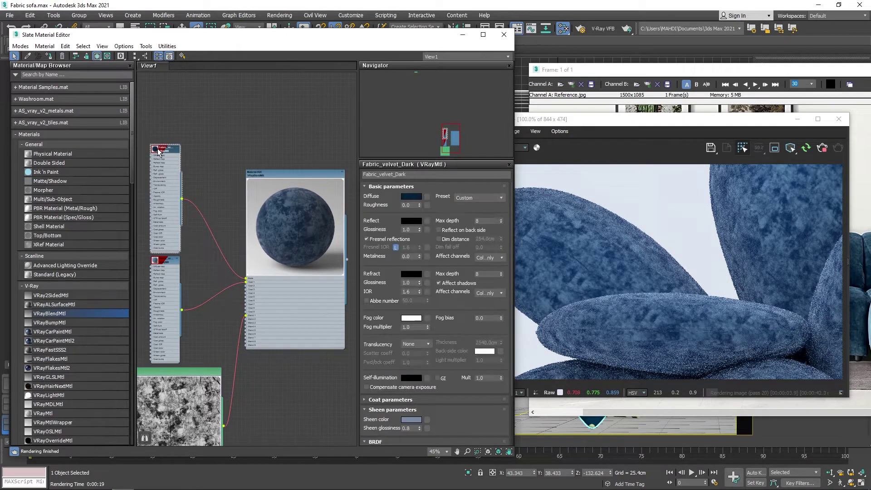
click(408, 221)
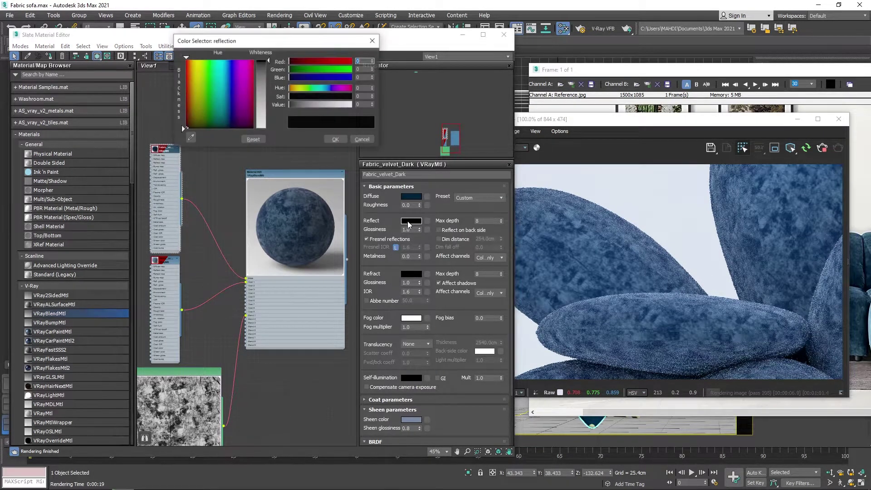
click(363, 105)
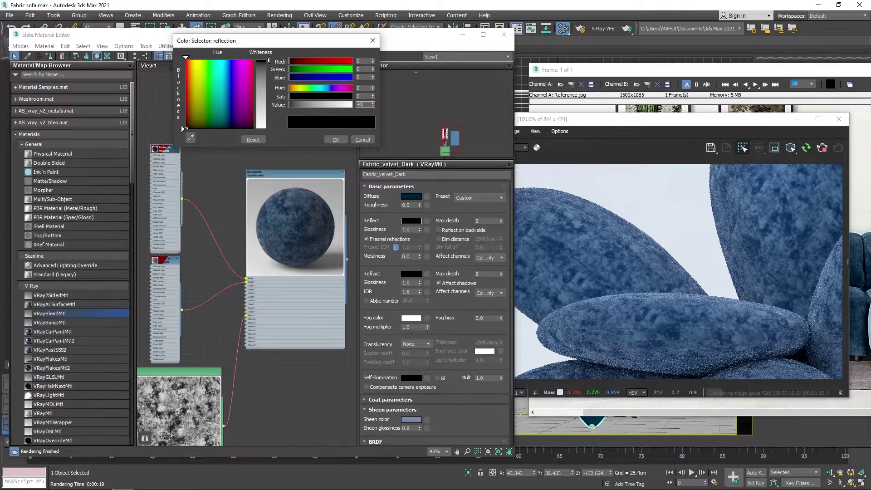
click(336, 139)
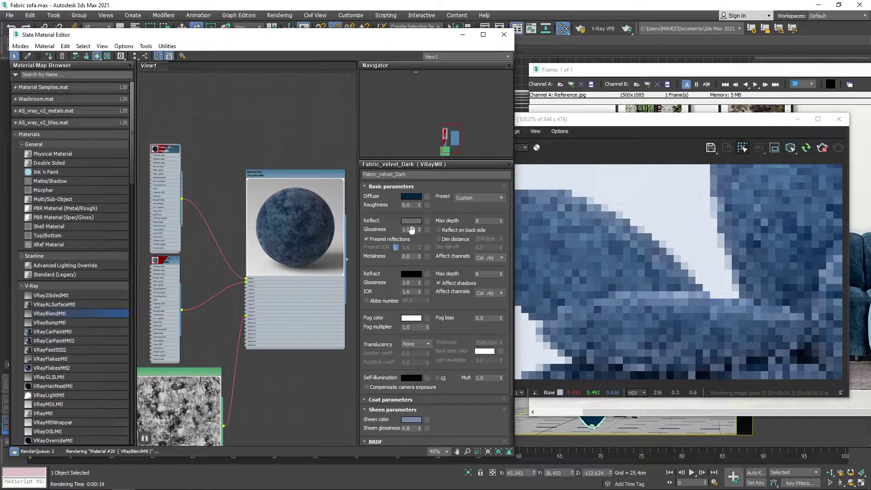
text(0.6)
key(Return)
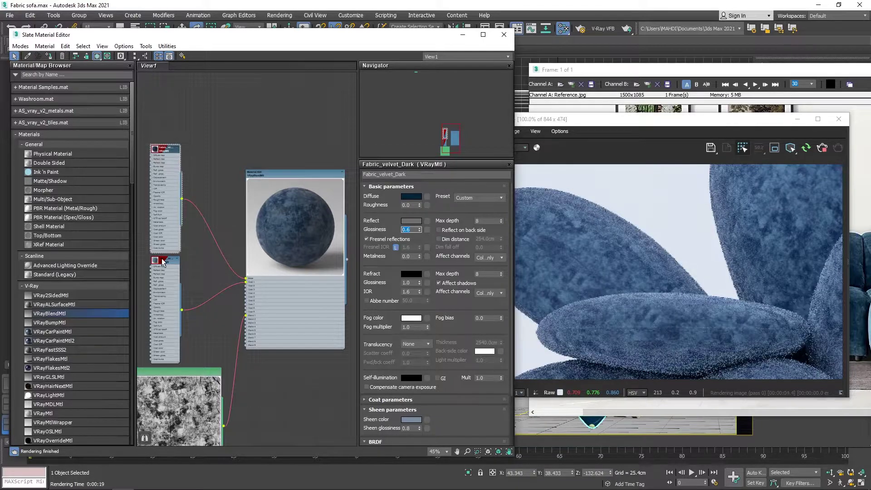
Step: Give Fabric_velvet_light a grey reflection colour (value 200) with 0.7 glossiness
double_click(161, 262)
click(411, 221)
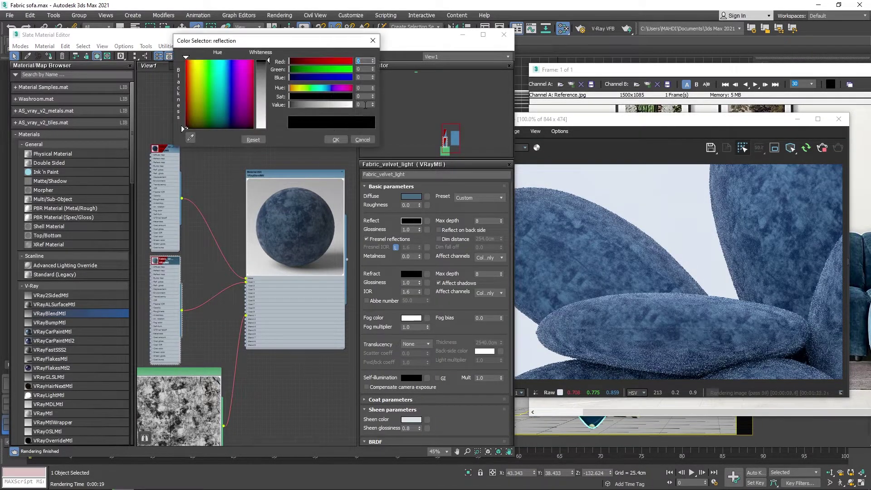
text(200)
click(336, 139)
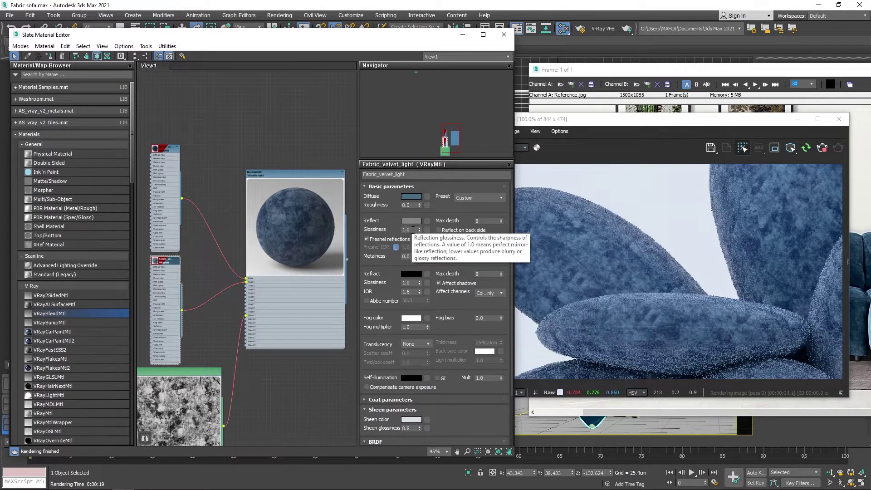
double_click(404, 230)
text(0.7)
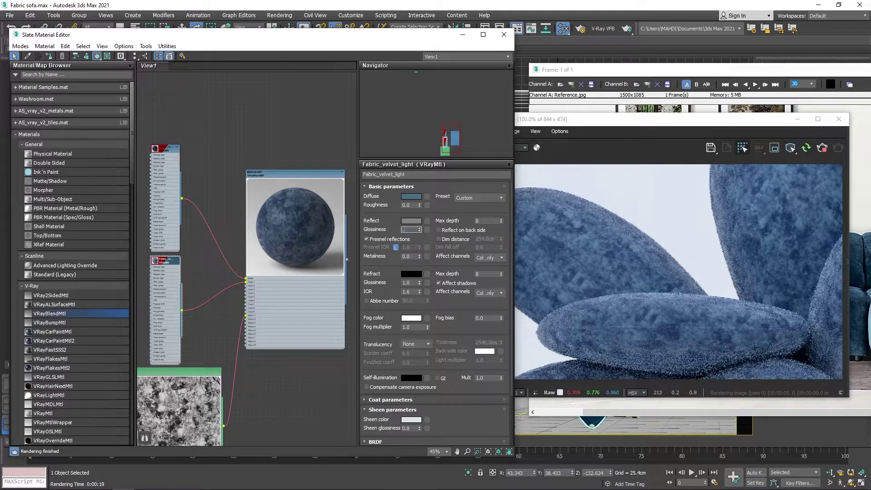
key(Return)
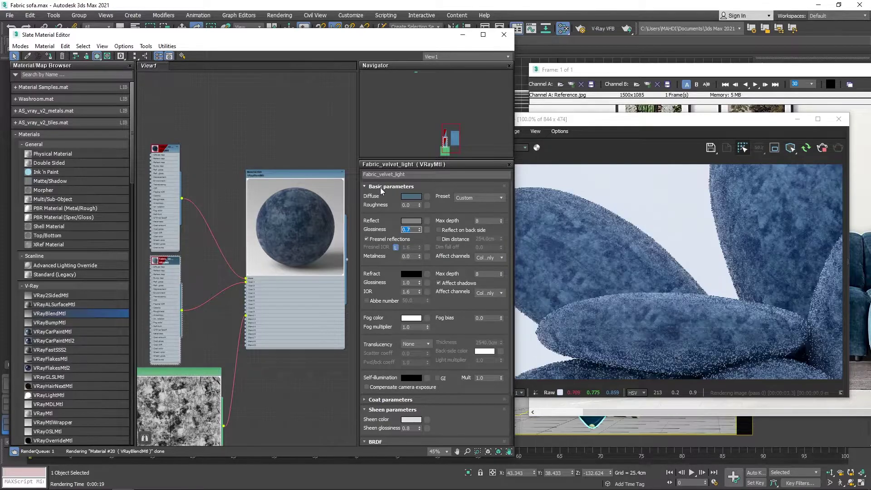
Step: Start a fresh 1280×720 production render of the chair and move the V-Ray frame buffer up-left
click(655, 302)
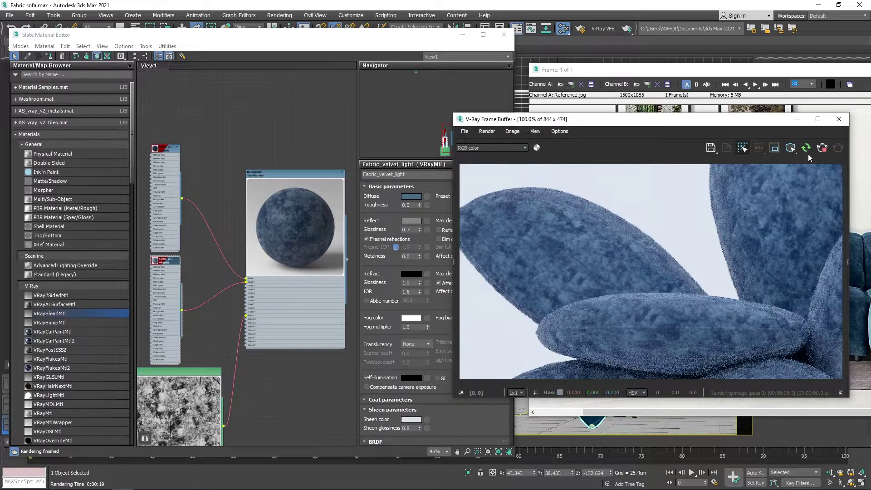
click(822, 147)
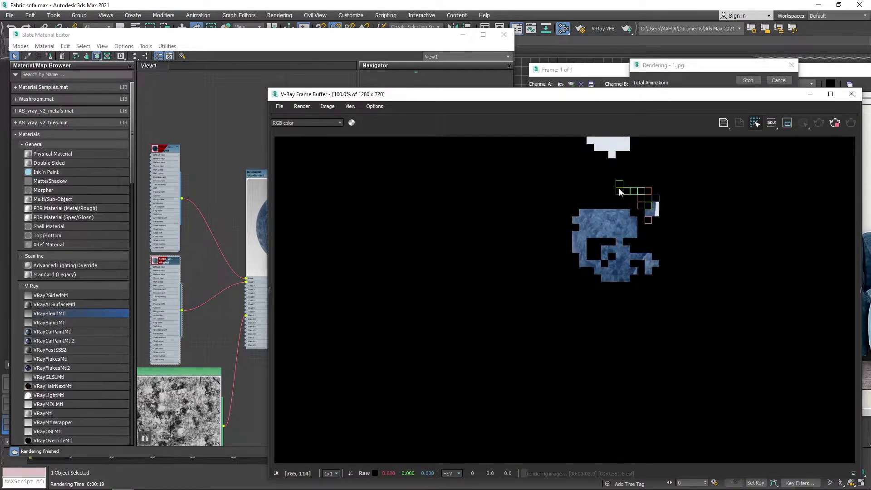
mouse_move(685, 94)
mouse_down()
mouse_move(593, 52)
mouse_move(681, 76)
mouse_up()
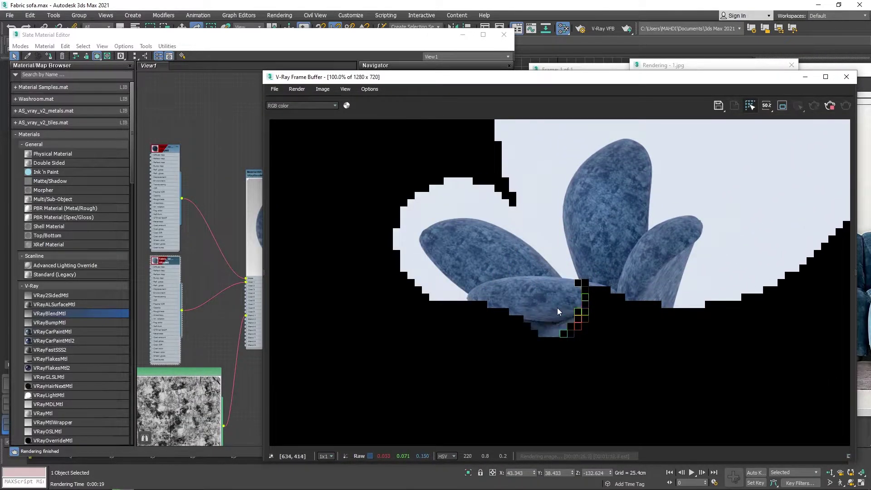
mouse_move(770, 81)
mouse_down()
mouse_move(709, 72)
mouse_move(764, 77)
mouse_up()
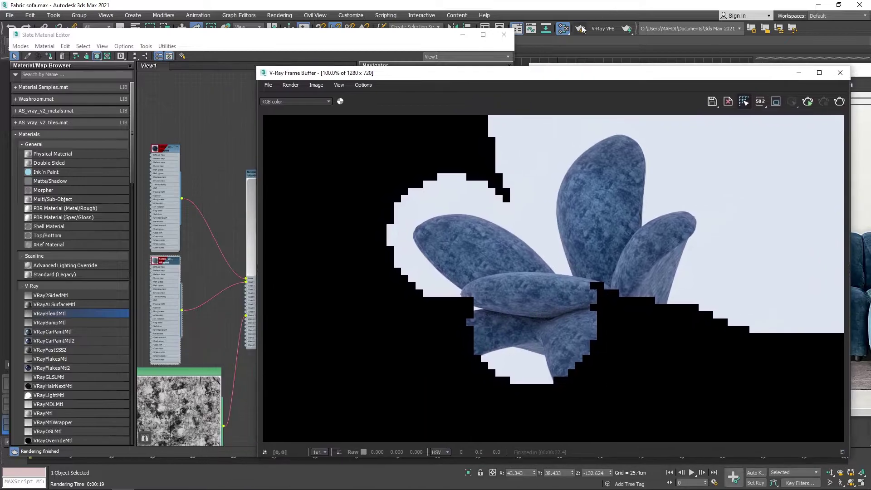
Step: Add a VRayDenoiser render element using the NVIDIA AI denoiser engine in Render Setup
key(F10)
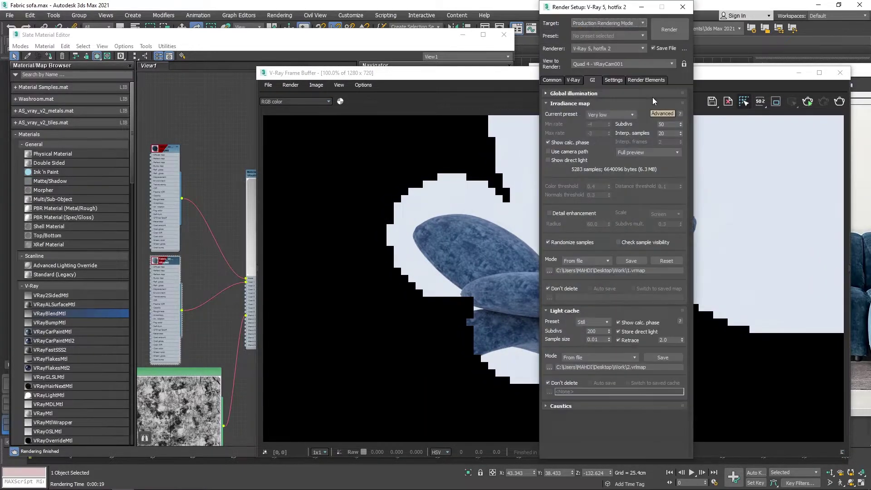
click(646, 80)
click(551, 116)
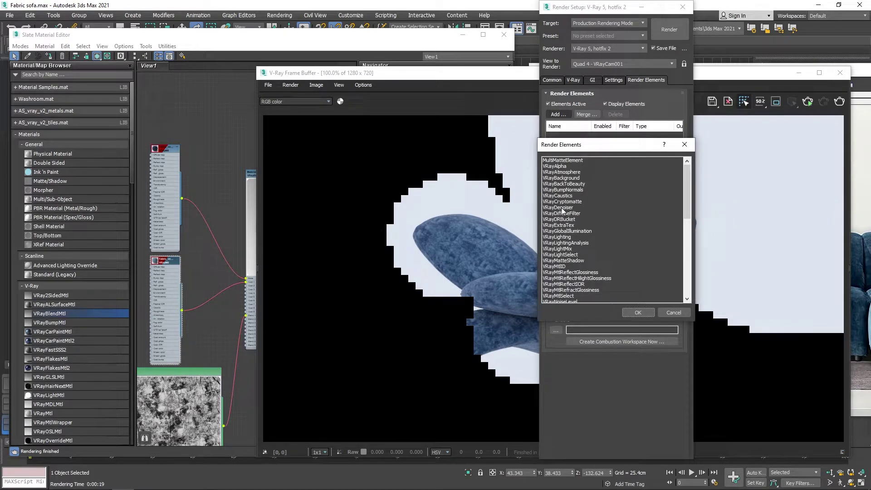
click(562, 208)
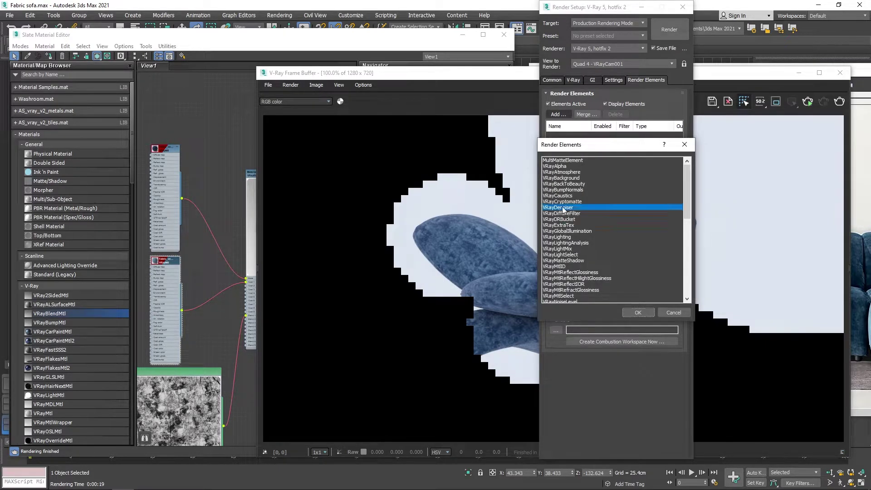
click(638, 313)
click(635, 388)
click(621, 403)
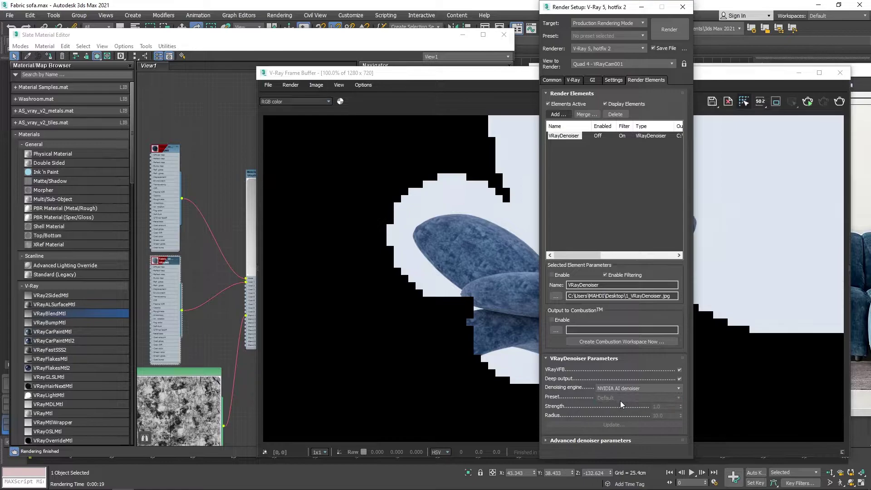
click(624, 391)
click(682, 6)
Step: Re-render the chair and select the Denoiser layer in the frame buffer's Layers panel
click(839, 74)
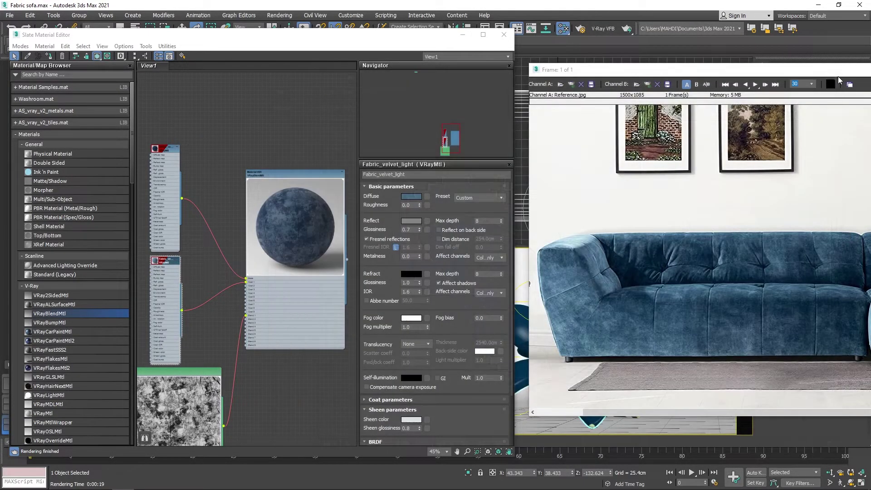
click(627, 28)
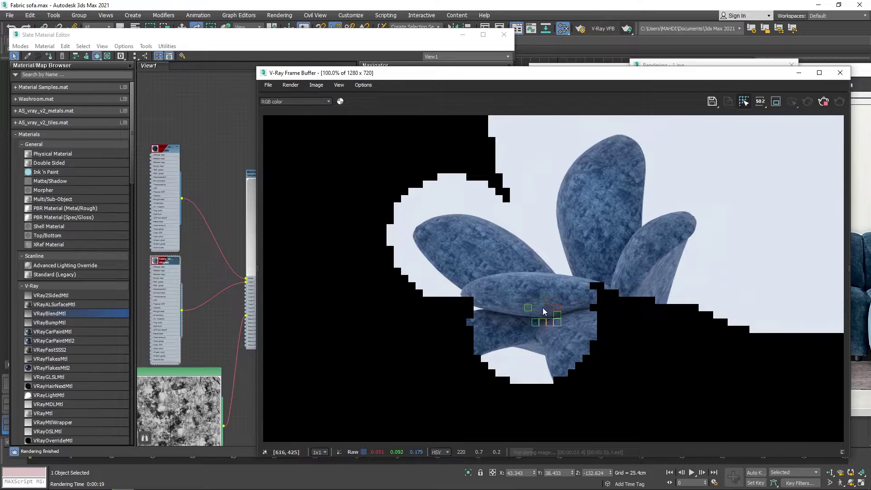
click(842, 452)
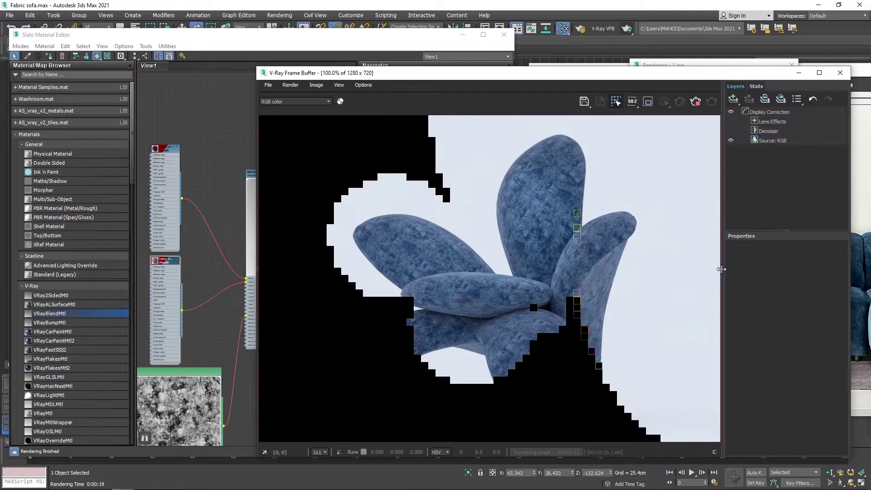
click(777, 131)
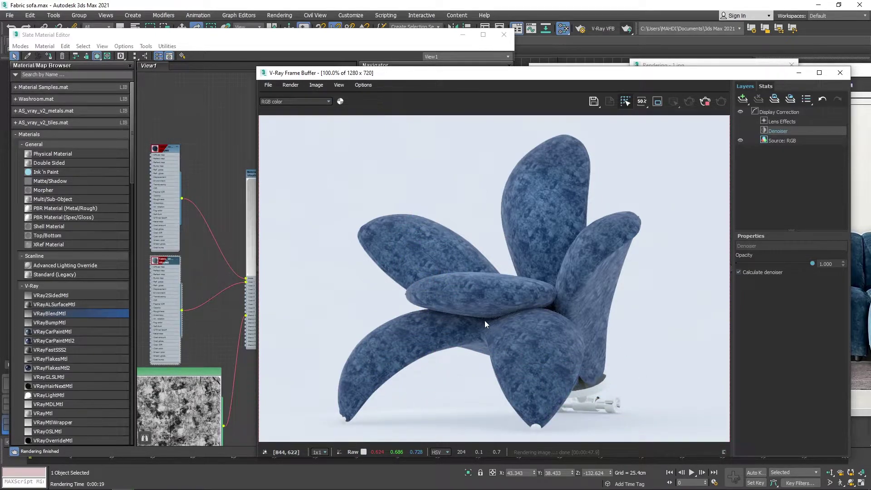
Step: Drag the Denoiser layer's opacity slider to compare noisy and denoised results, ending at 1.000
scroll(486, 320, up, 1)
scroll(506, 314, up, 2)
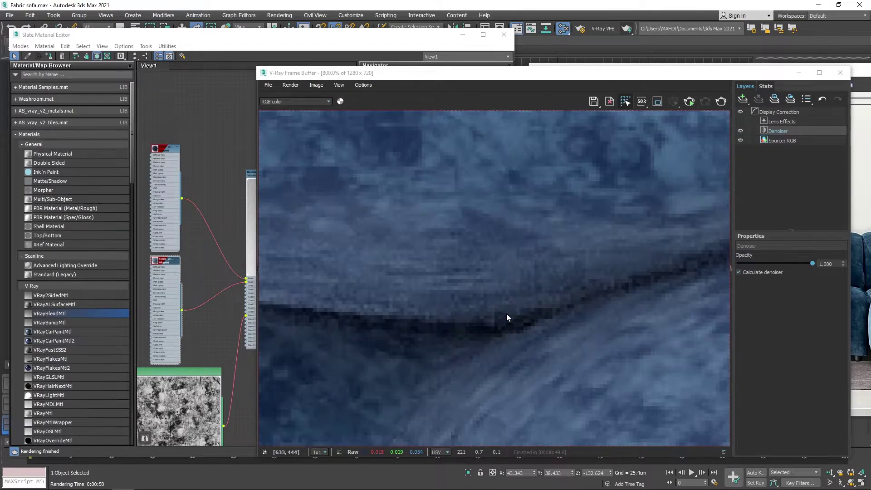
scroll(608, 292, down, 2)
scroll(671, 279, up, 1)
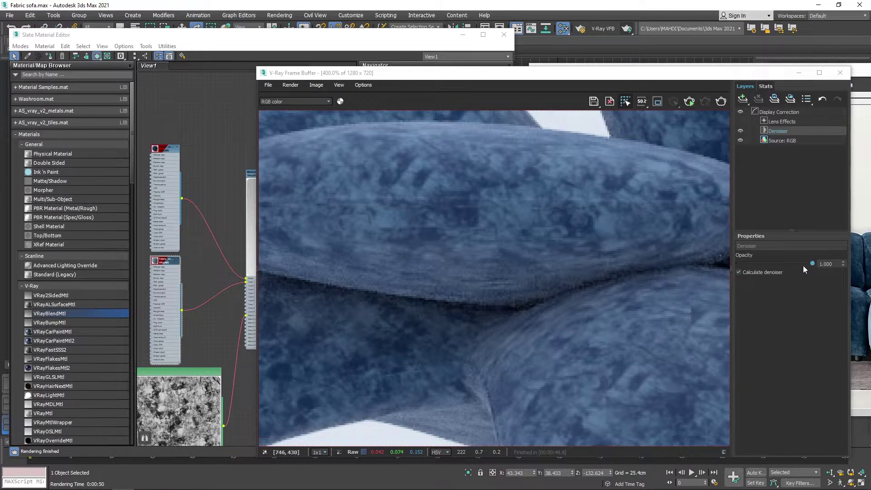
mouse_move(811, 264)
mouse_down()
mouse_move(731, 264)
mouse_move(838, 268)
mouse_up()
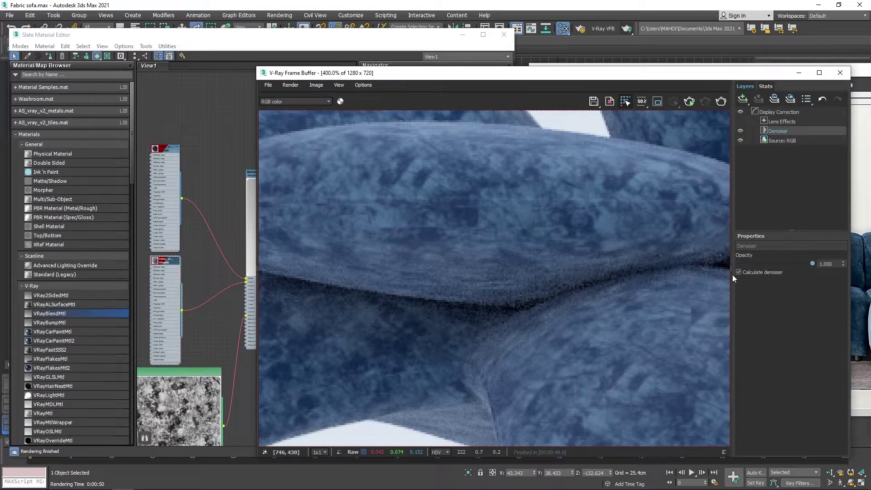
scroll(522, 288, up, 1)
scroll(523, 288, up, 1)
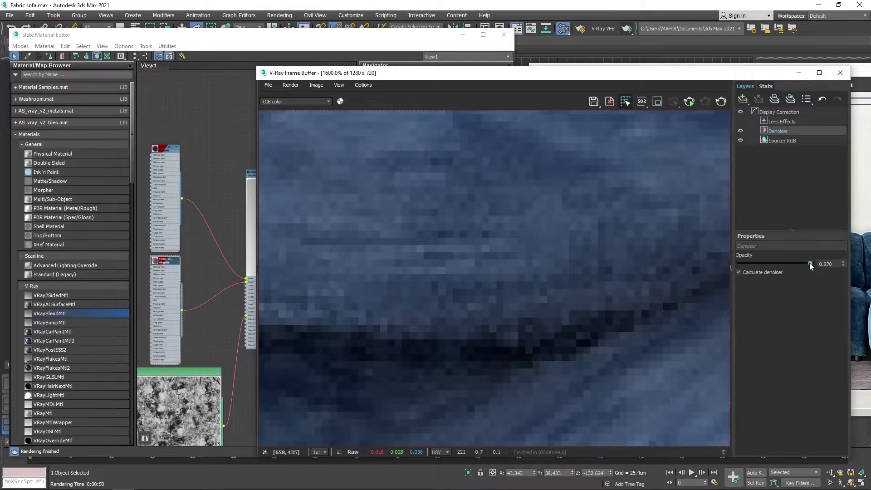
drag(810, 263, 703, 265)
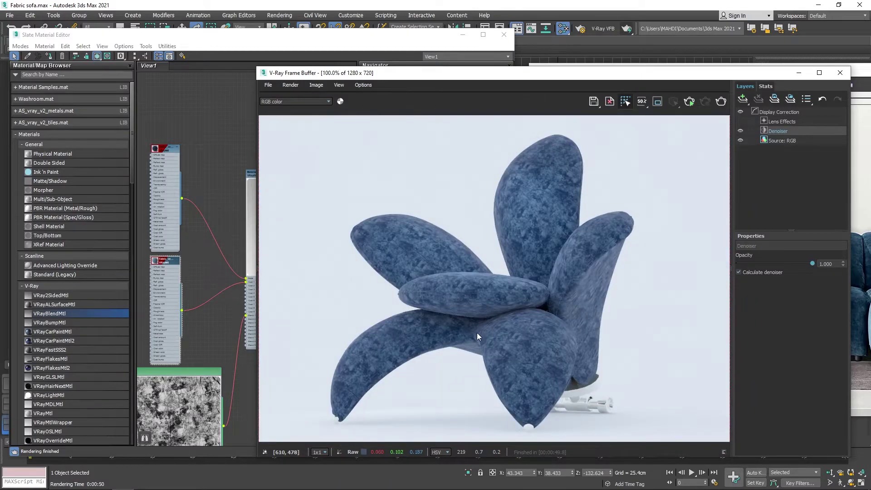
Step: Set Fabric_velvet_light's reflection glossiness to 0.6 and its sheen colour to near-white
drag(741, 79, 809, 70)
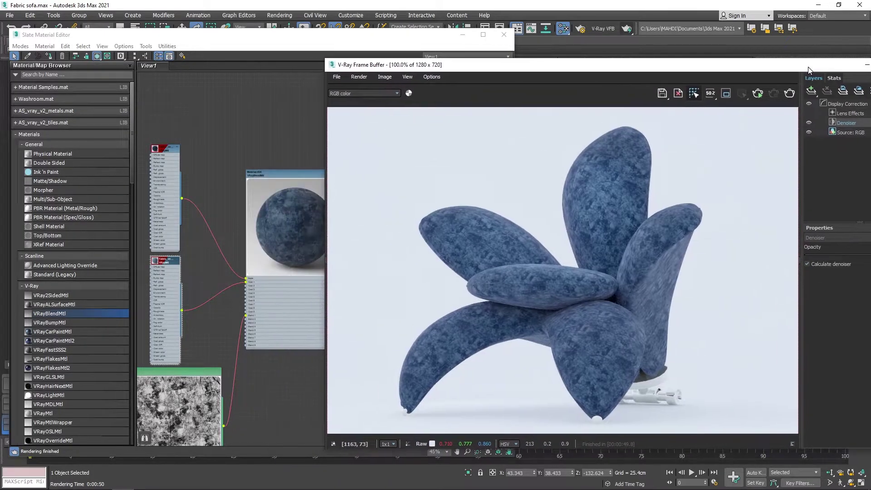
click(269, 148)
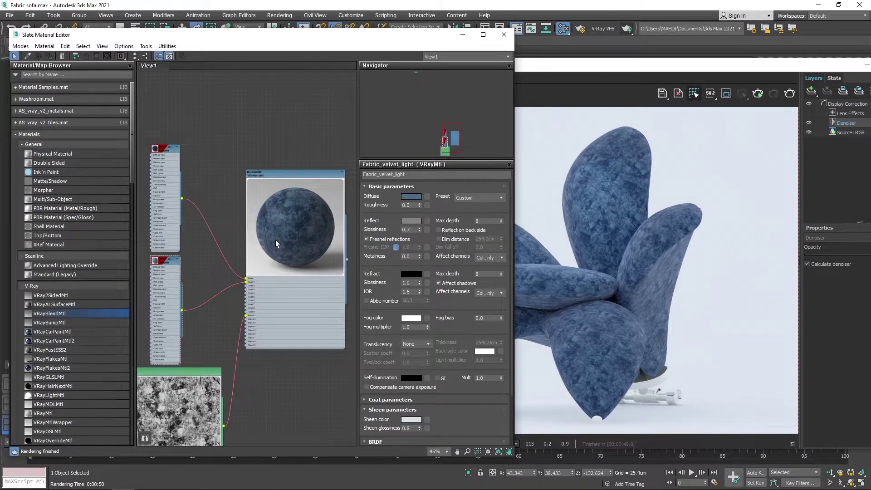
double_click(408, 230)
text(0.6)
click(411, 420)
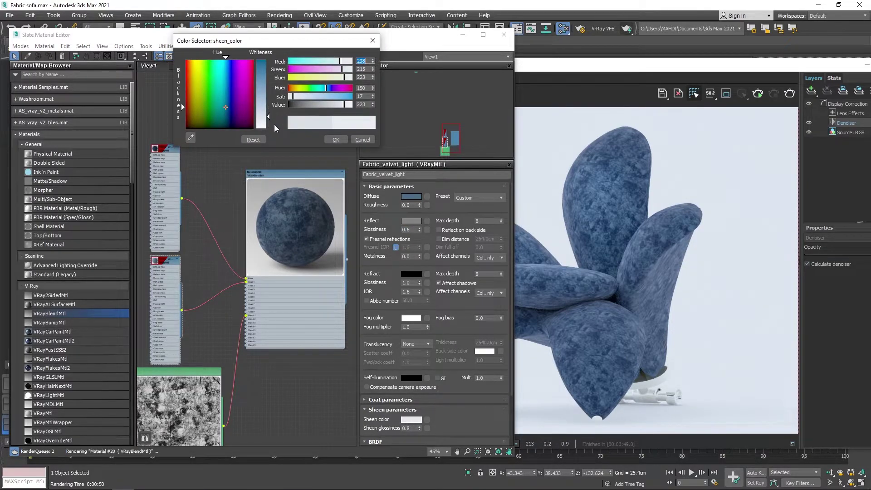
click(335, 140)
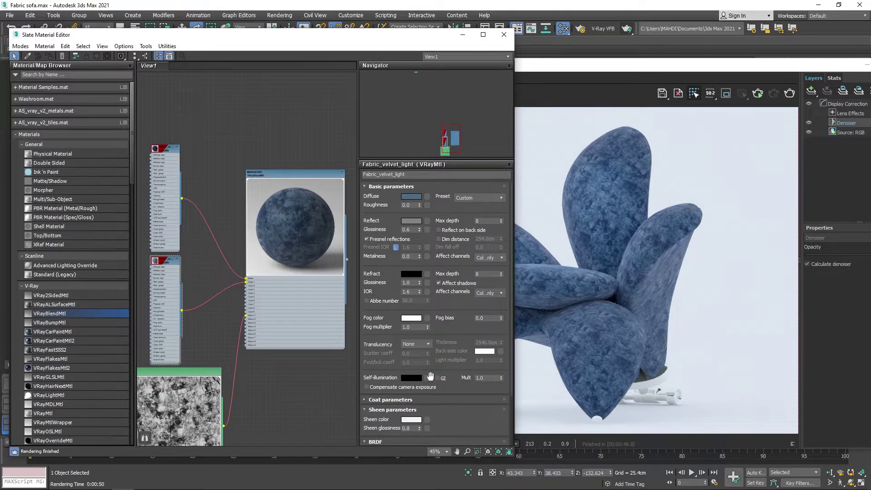
Step: Give Fabric_velvet_Dark a greyish-blue sheen colour
double_click(165, 147)
click(411, 420)
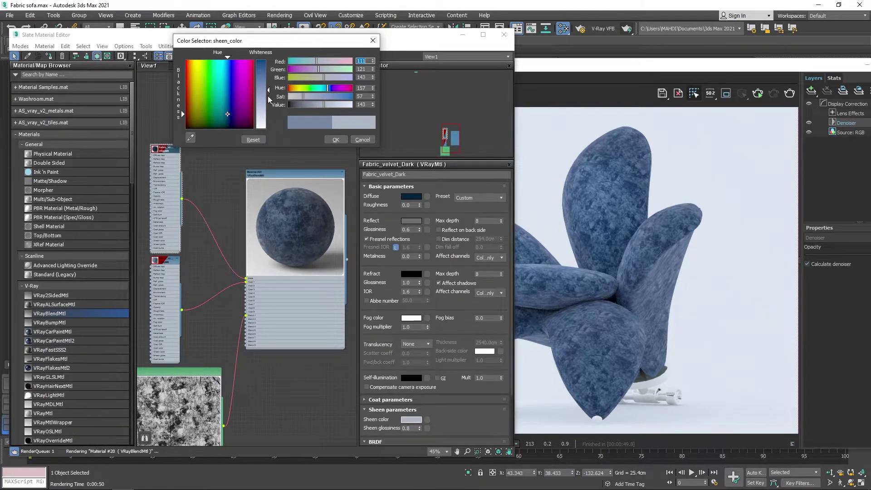
click(335, 139)
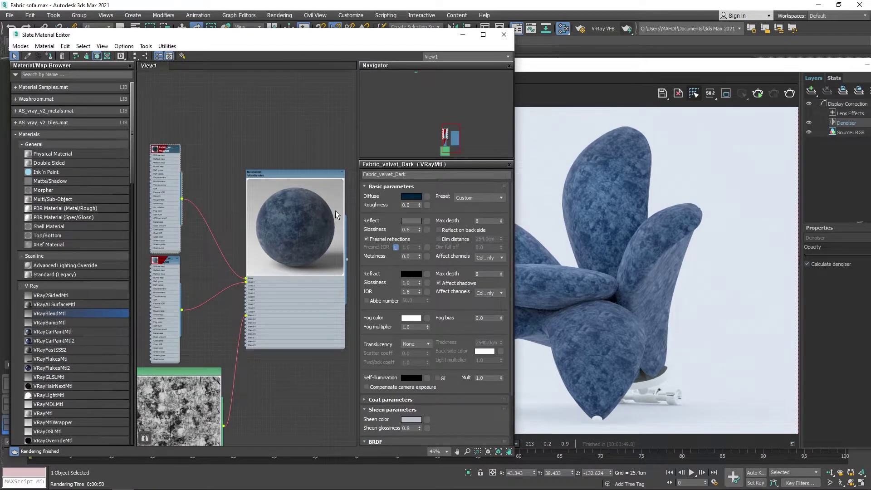
scroll(301, 205, up, 1)
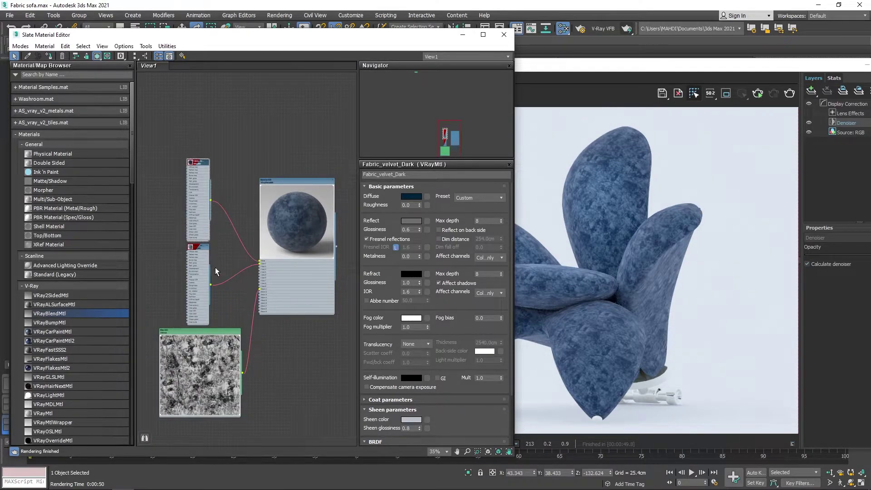
Step: Add a Bitmap node (Map #29) loading fabric_1_bump.png from the Fabrics folder
scroll(160, 274, up, 3)
scroll(160, 274, up, 2)
scroll(150, 237, up, 2)
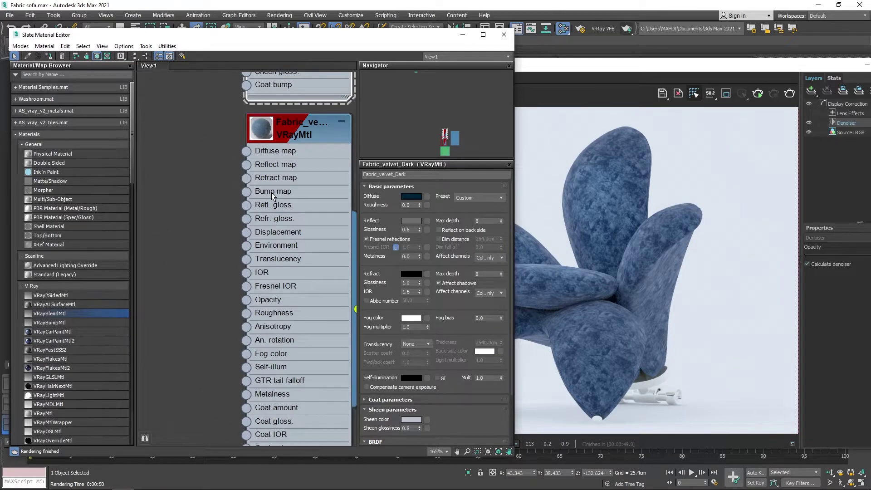
scroll(298, 194, down, 2)
scroll(332, 224, down, 2)
right_click(195, 254)
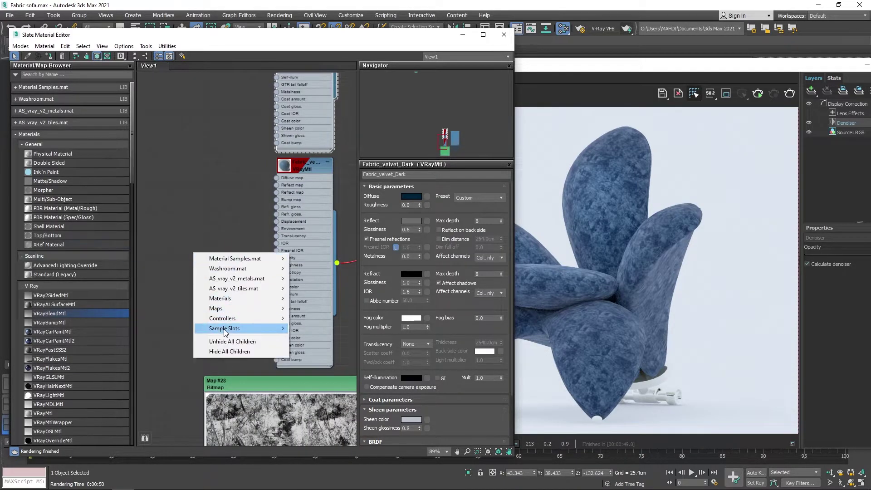
mouse_move(311, 318)
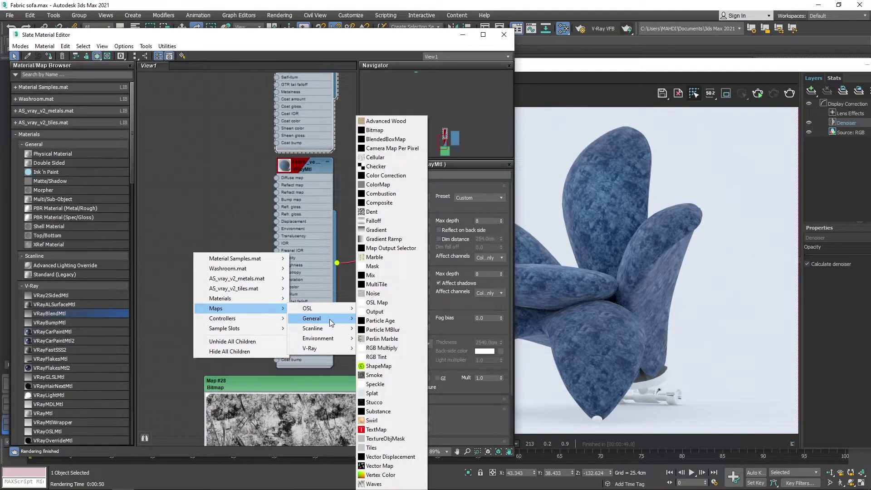
click(375, 130)
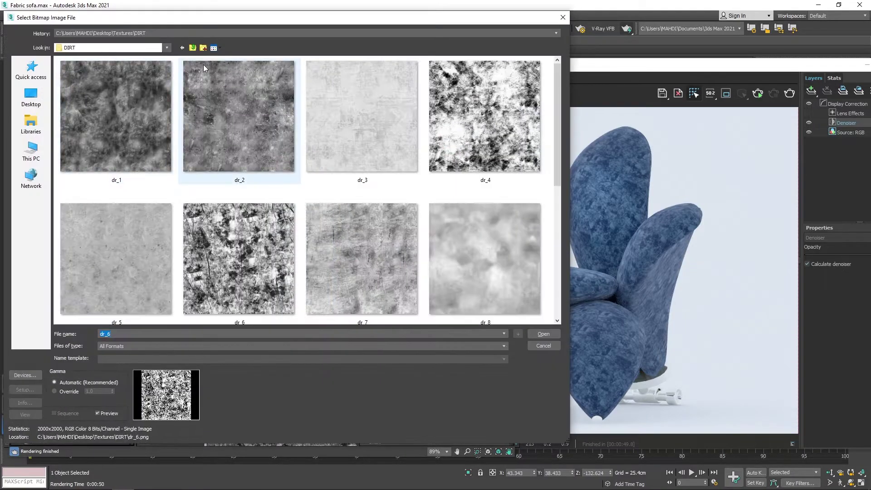
double_click(91, 78)
double_click(138, 80)
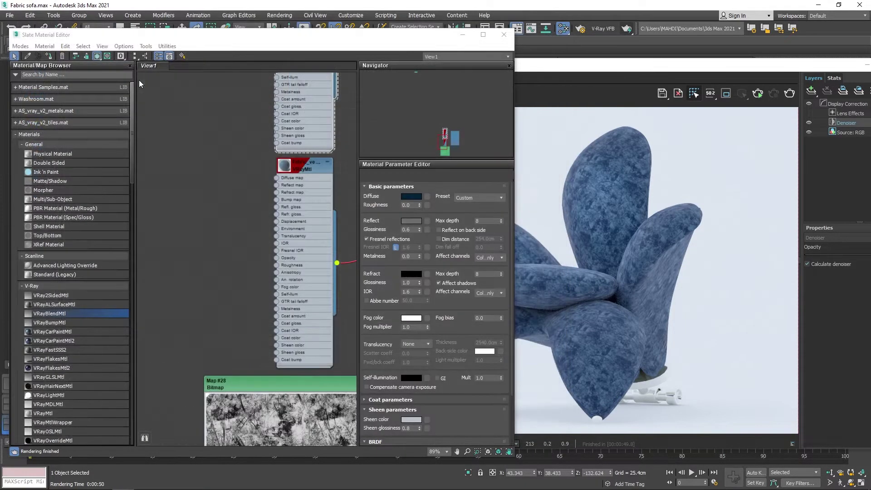
scroll(182, 257, down, 5)
double_click(242, 244)
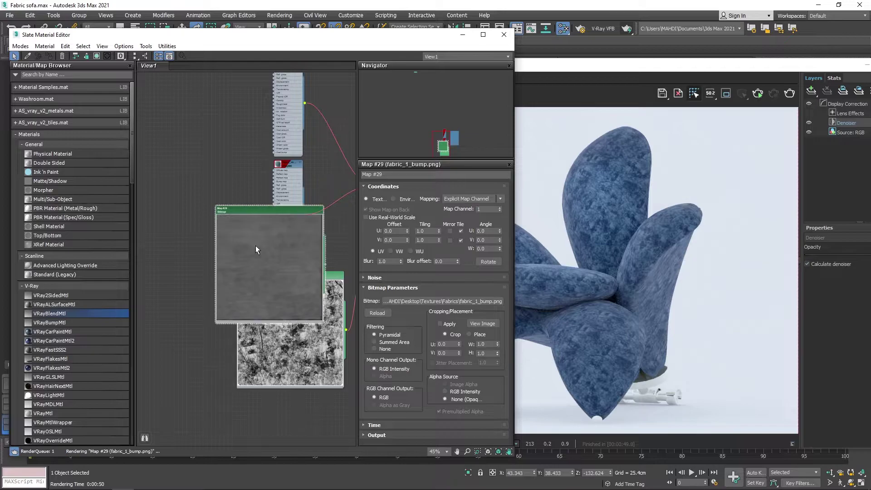
Step: Wire the fabric_1_bump.png bitmap into both velvet materials' Bump map sockets
scroll(214, 163, up, 4)
scroll(224, 179, up, 5)
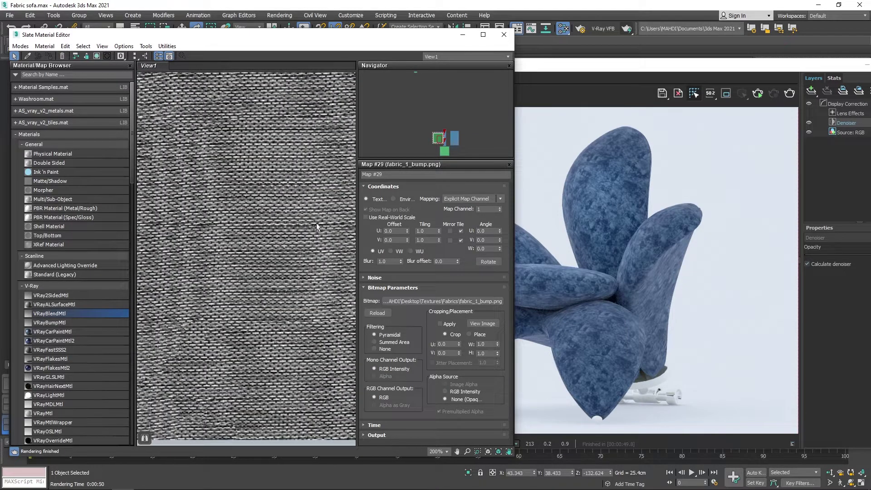
scroll(214, 195, down, 2)
scroll(203, 211, down, 3)
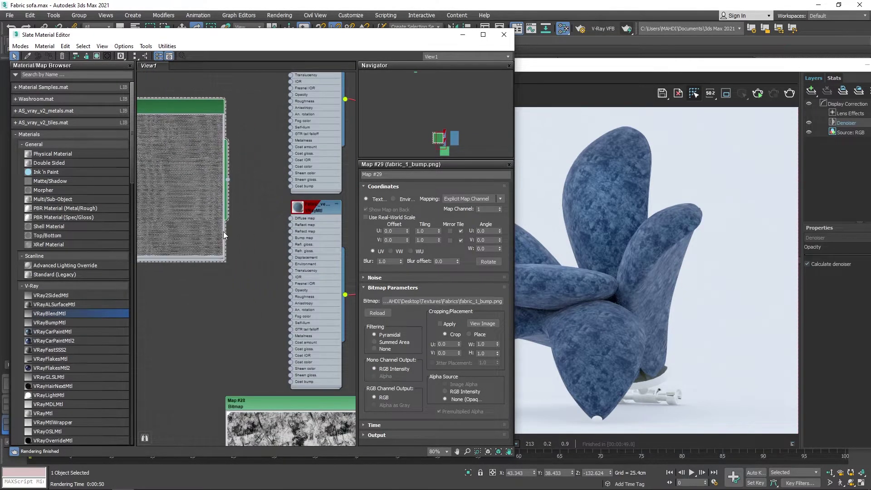
scroll(236, 227, down, 2)
drag(284, 118, 285, 108)
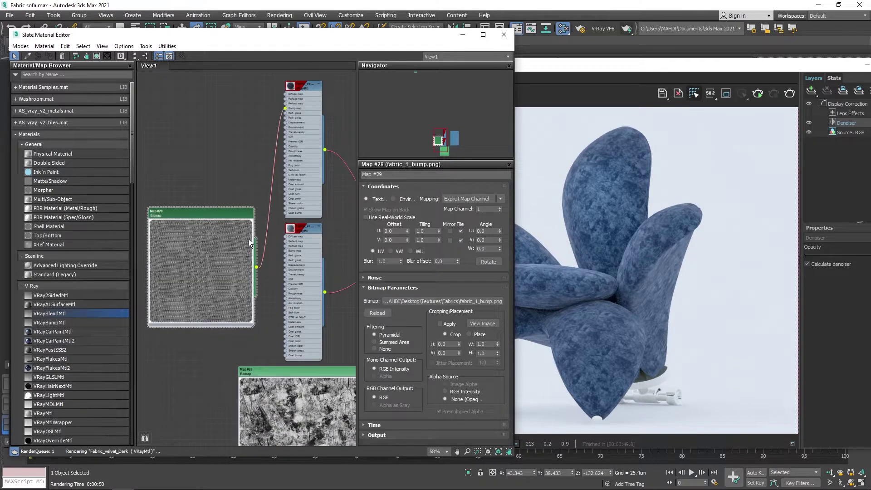
drag(285, 260, 290, 254)
drag(223, 210, 207, 148)
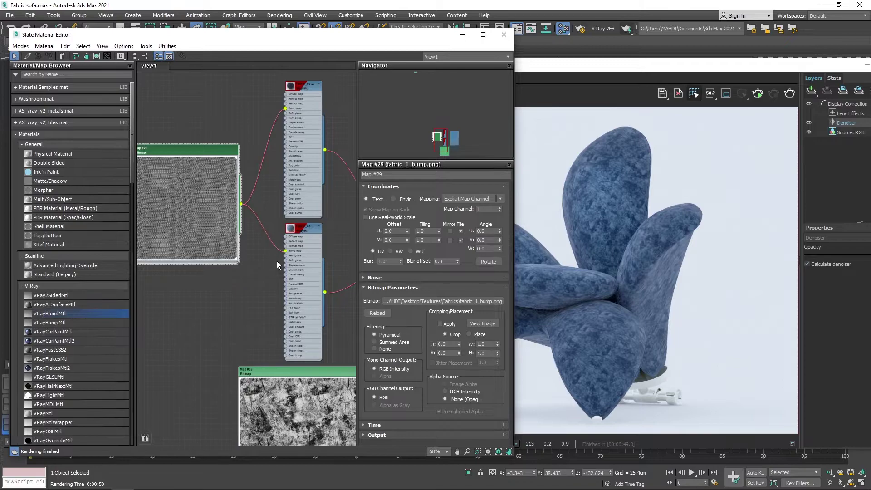
scroll(309, 276, up, 2)
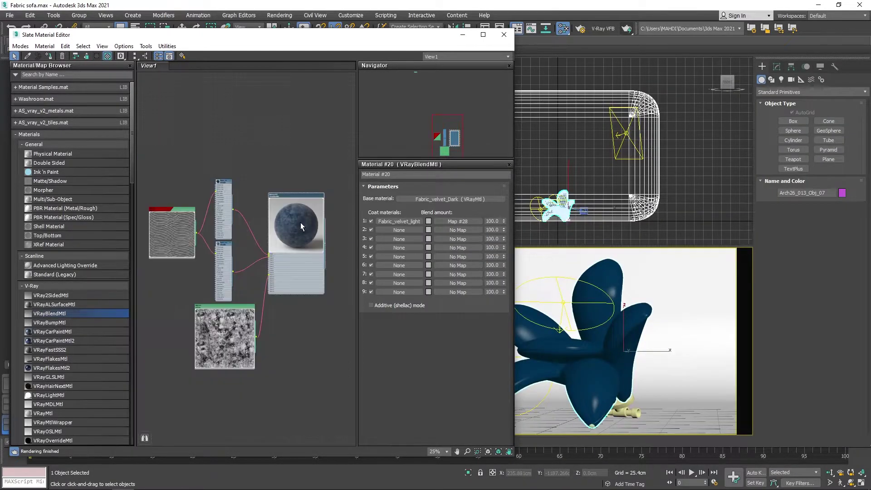
Step: Render the chair with Shift+Q to see the velvet's new fabric bump in the V-Ray frame buffer
scroll(304, 237, up, 3)
scroll(299, 219, up, 3)
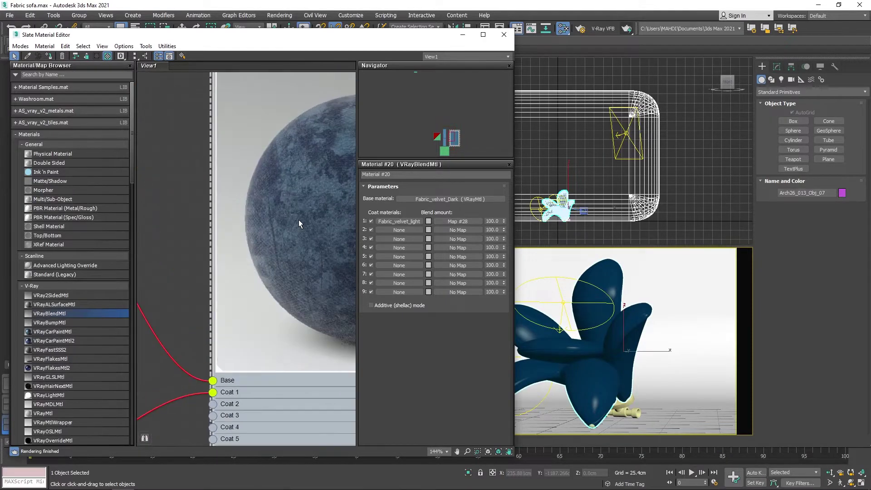
scroll(294, 202, up, 2)
scroll(294, 202, up, 2)
scroll(282, 206, up, 1)
scroll(326, 183, up, 1)
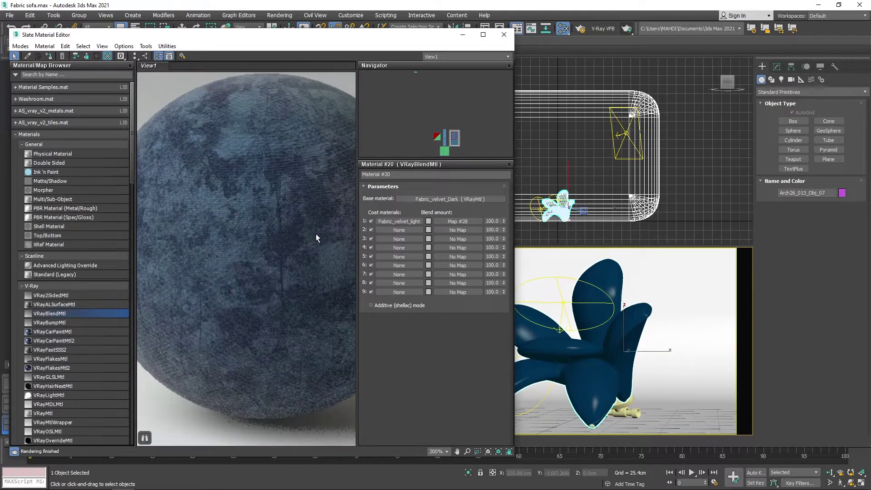
key(shift+q)
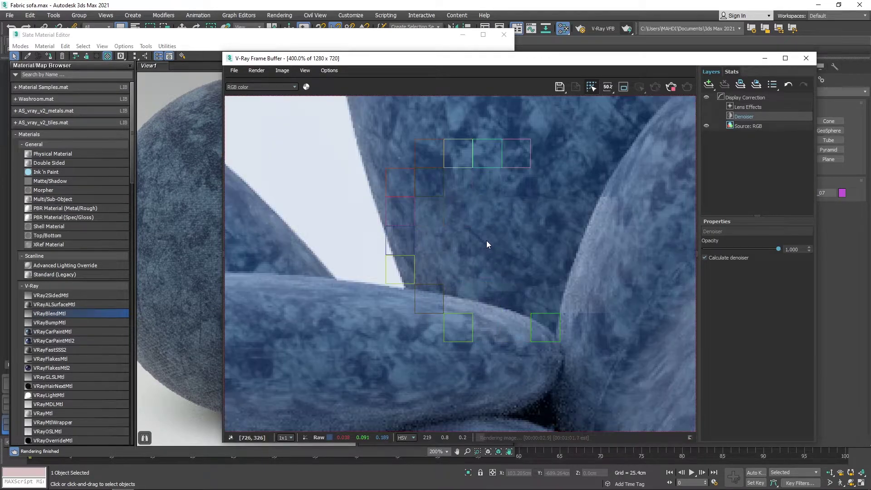
click(213, 187)
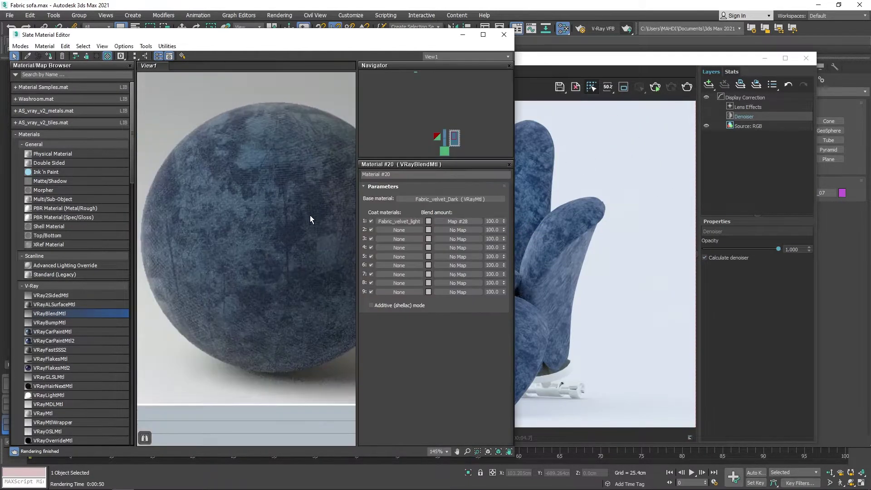
scroll(309, 215, down, 5)
scroll(310, 235, down, 3)
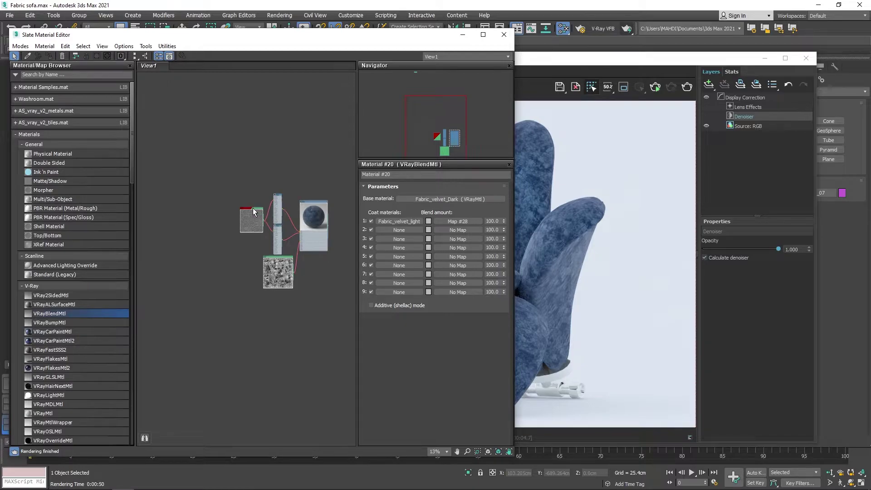
Step: Set the fabric bump bitmap's U and V tiling to 0.5 and re-render
click(252, 208)
scroll(257, 208, up, 6)
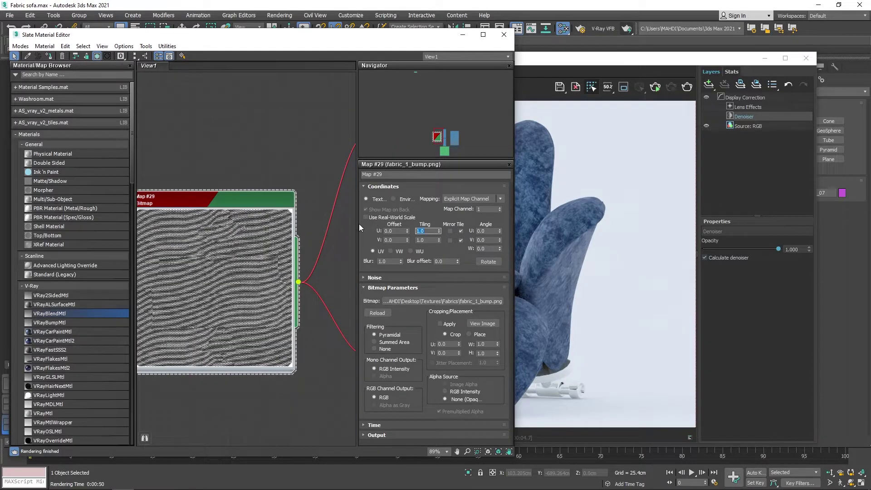
text(.5)
key(Tab)
text(.)
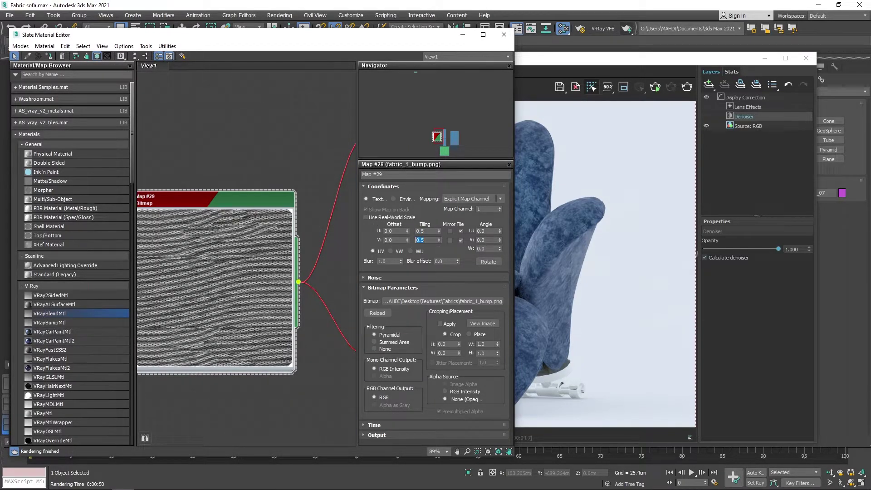
click(687, 87)
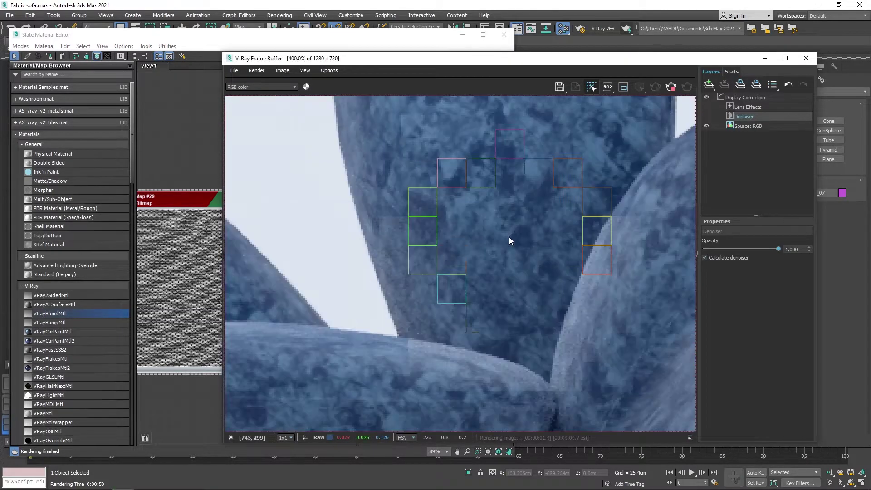
Step: Change the bump tiling to 0.2 in U and V and re-render the chair
scroll(515, 186, up, 2)
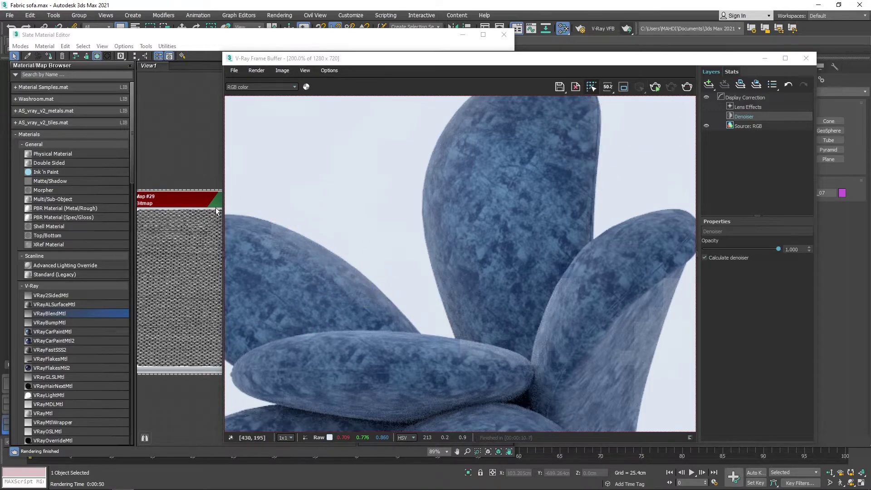
double_click(430, 231)
text(0.2)
key(Tab)
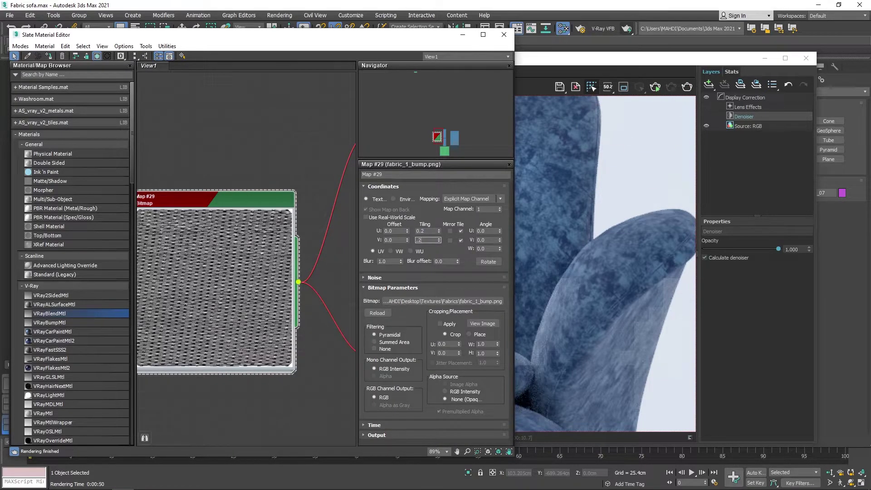
text(0.2)
key(Return)
click(688, 90)
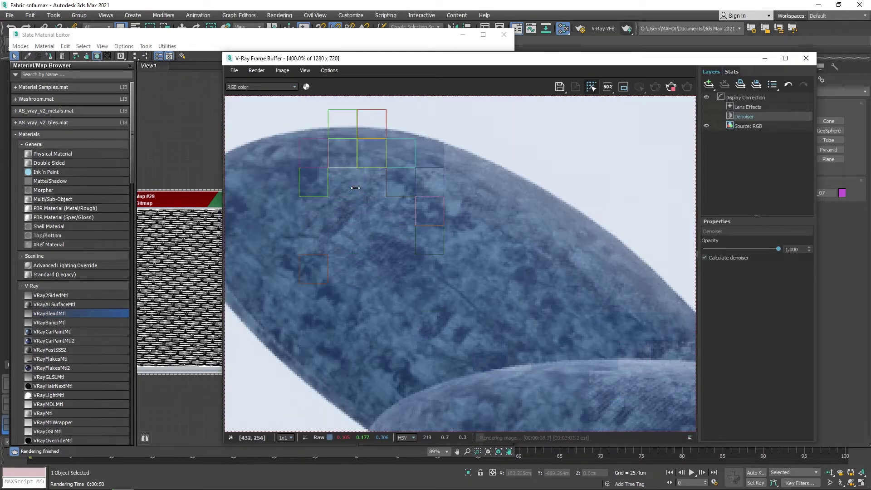
middle_drag(459, 350, 520, 263)
scroll(520, 263, down, 3)
scroll(506, 148, up, 1)
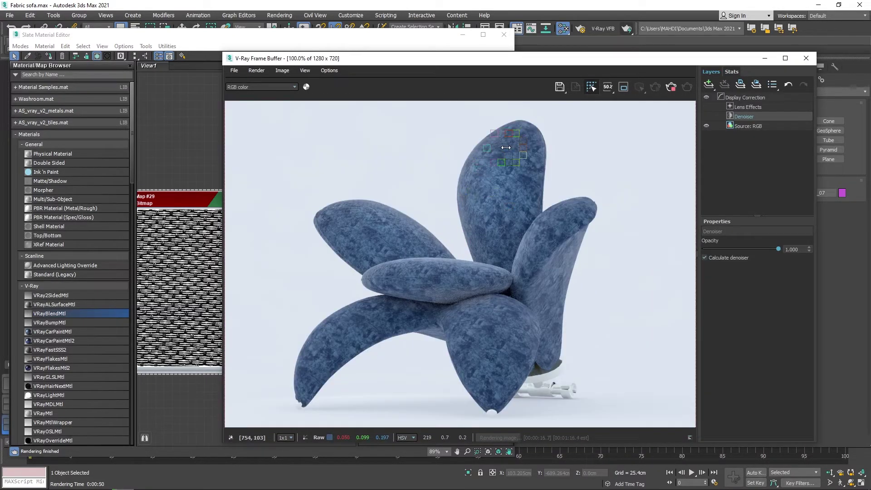